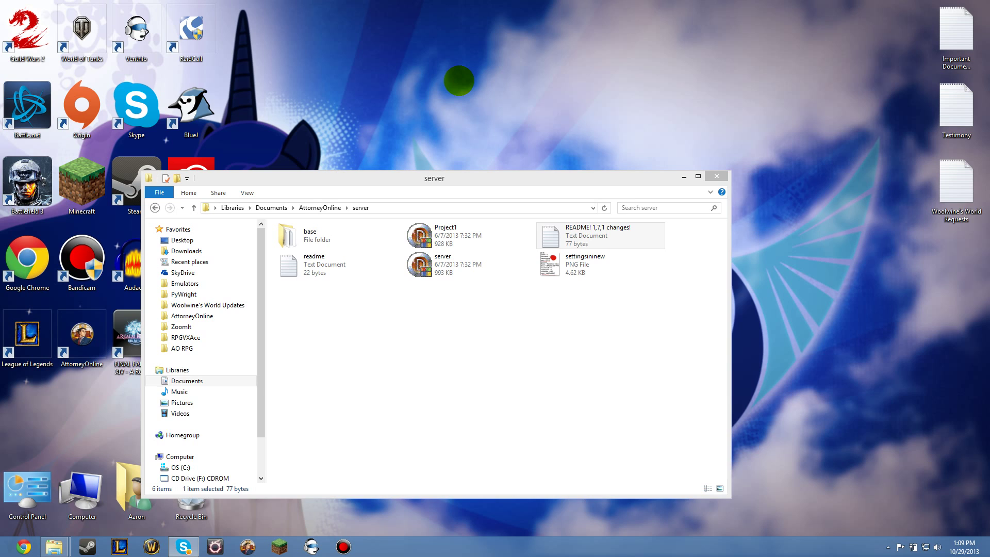
Step: Open the AttorneyOnline server's base folder and load its settings file in Notepad
{"action": "double_click", "coordinate": [366, 234]}
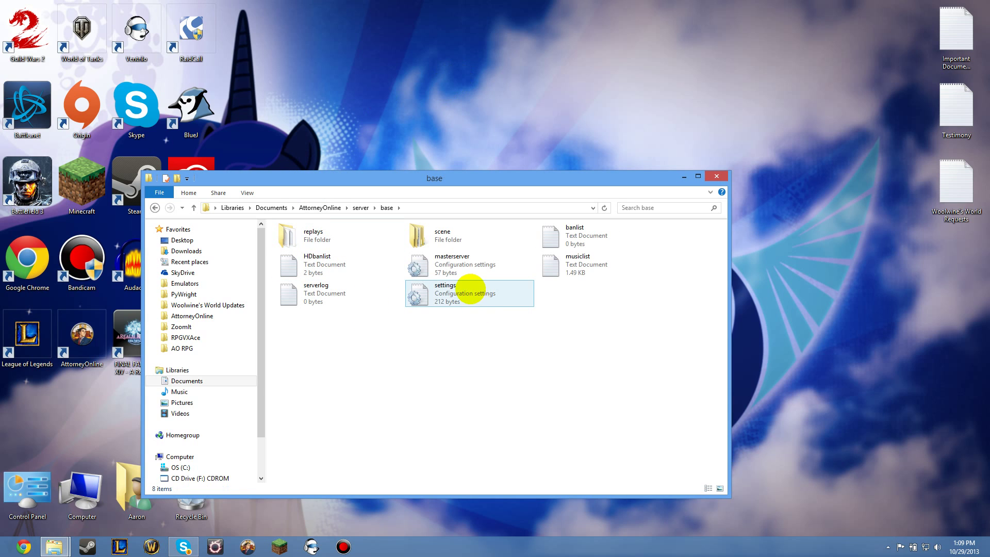
{"action": "double_click", "coordinate": [471, 289]}
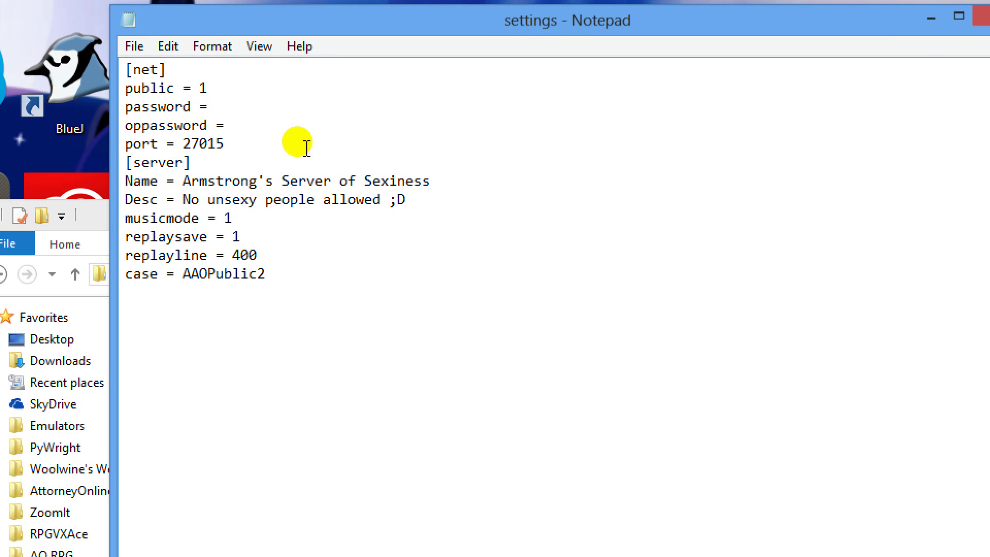
Step: Enter the moderator password after 'oppassword = ' in the settings file
{"action": "left_click", "coordinate": [213, 107]}
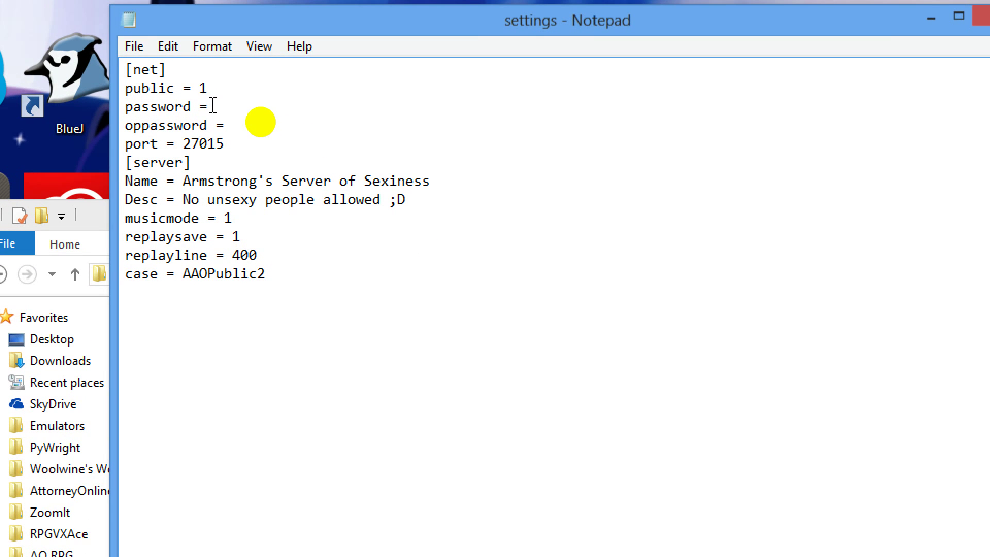
{"action": "left_click_drag", "start_coordinate": [221, 109], "coordinate": [85, 110]}
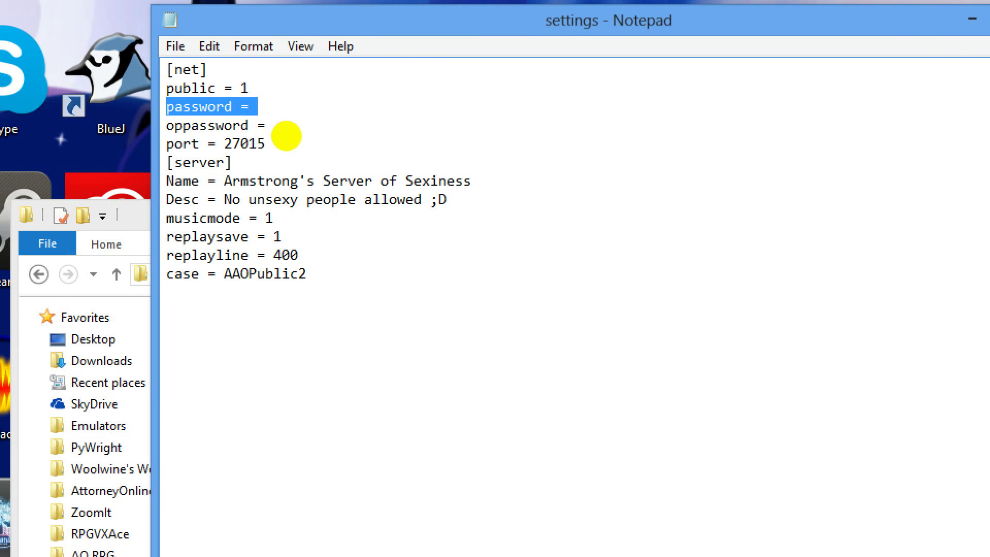
{"action": "left_click", "coordinate": [303, 129]}
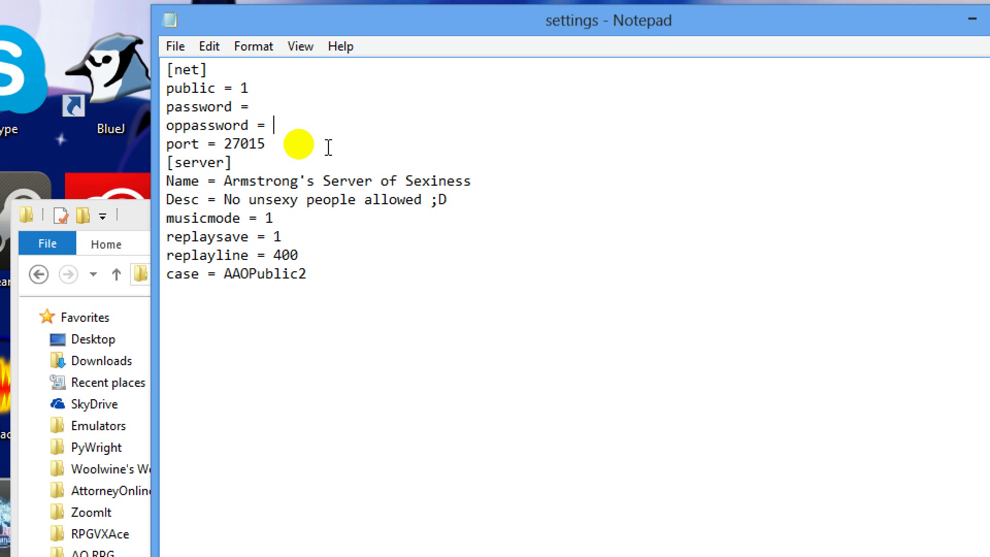
{"action": "type", "text": "Password"}
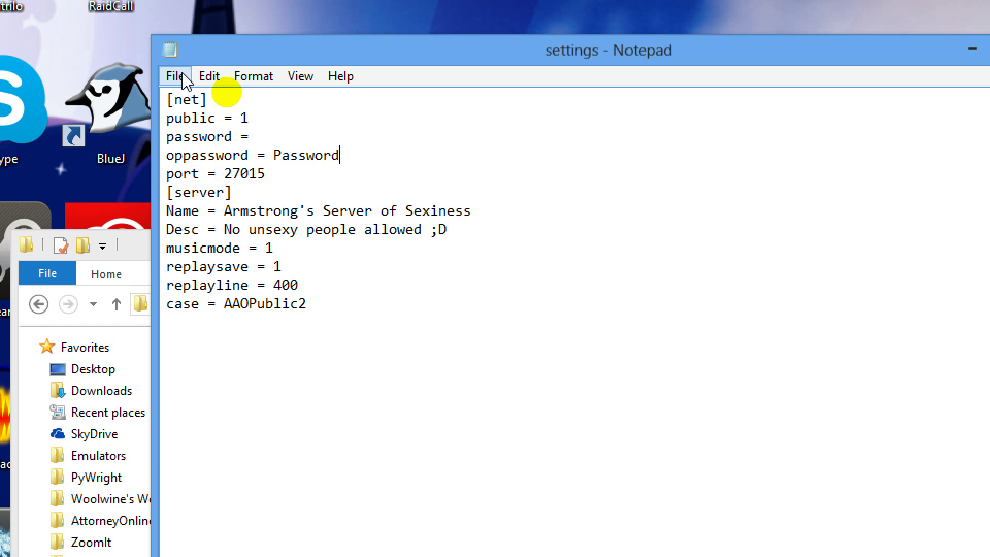
Step: Save the settings file and close Notepad
{"action": "left_click", "coordinate": [176, 78]}
{"action": "left_click", "coordinate": [219, 143]}
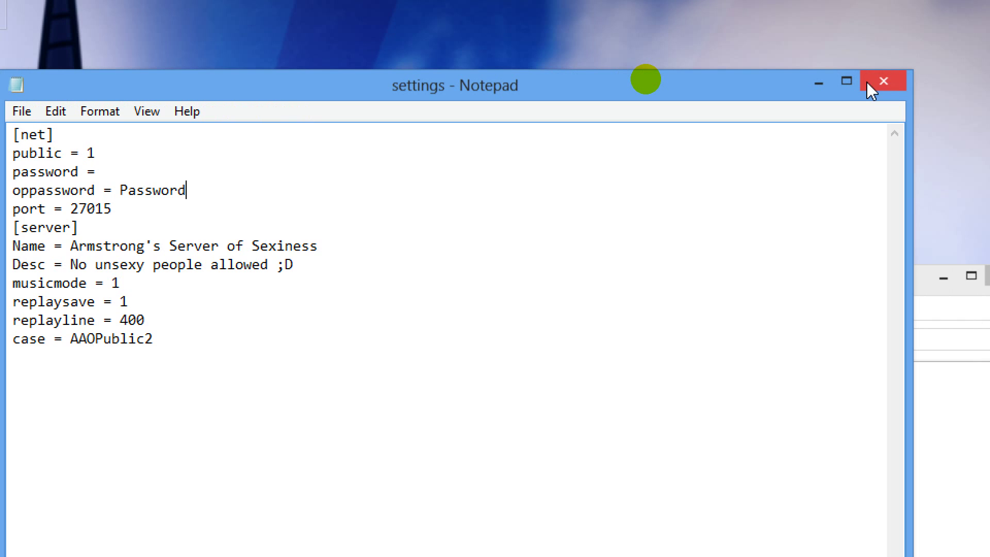
{"action": "left_click", "coordinate": [881, 81]}
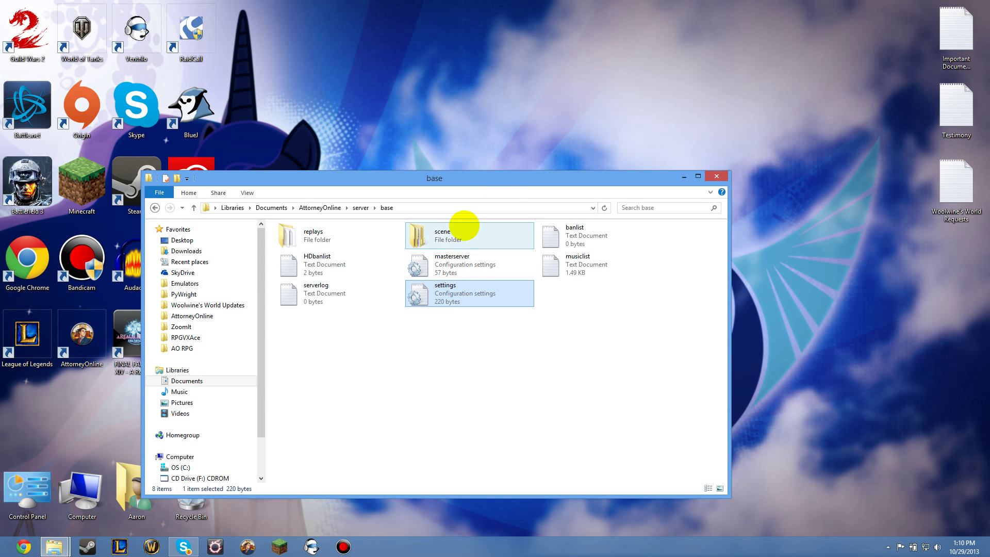
Step: Browse into scene > AAOPublic2 and select the init file
{"action": "double_click", "coordinate": [464, 227]}
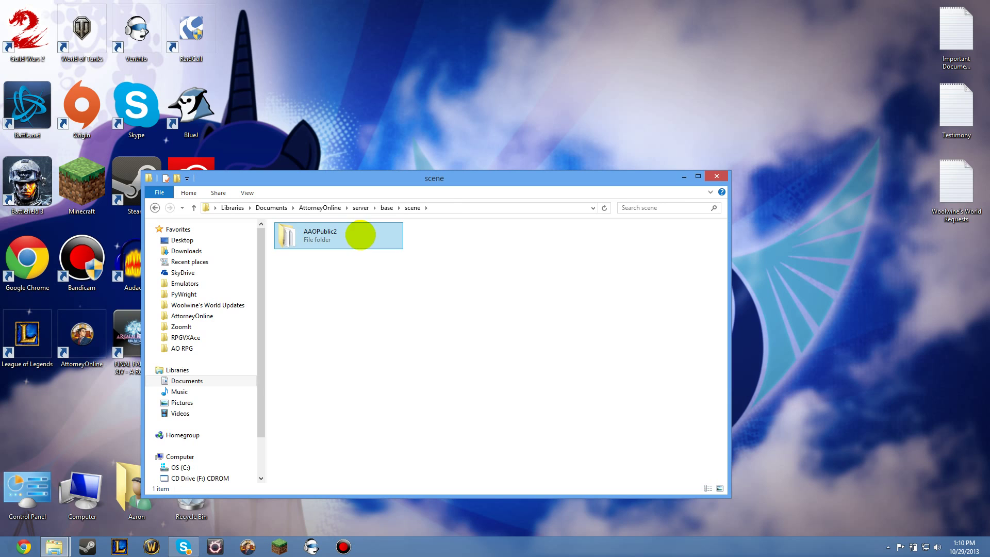
{"action": "double_click", "coordinate": [359, 235]}
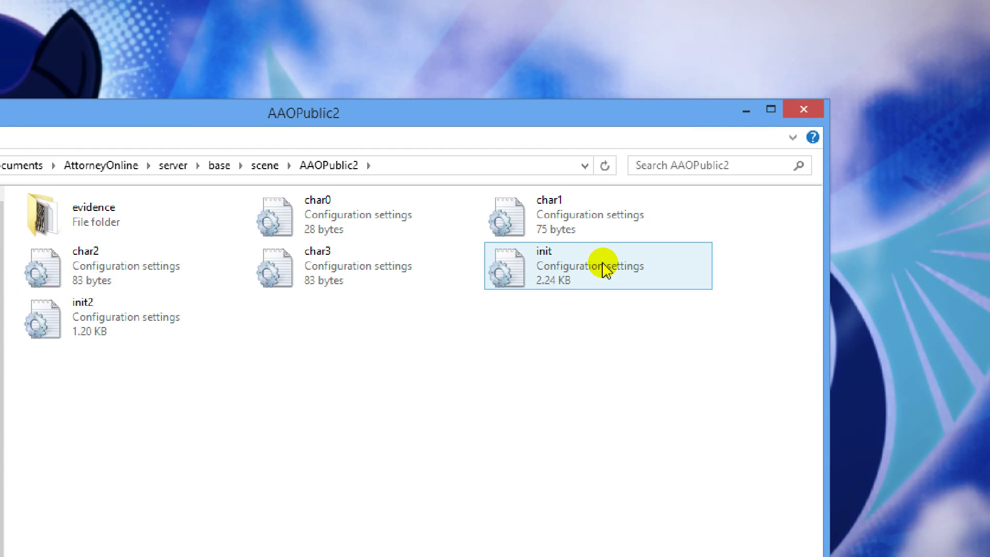
{"action": "left_click", "coordinate": [603, 263]}
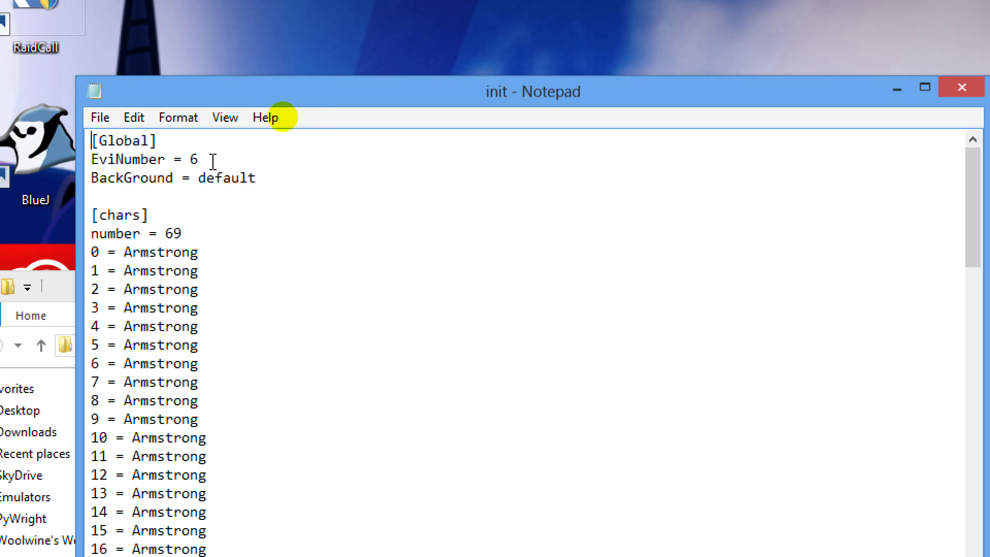
Step: Highlight the EviNumber = 6 line, mark the BackGround = default value, then return to Explorer
{"action": "left_click_drag", "start_coordinate": [222, 155], "coordinate": [99, 159]}
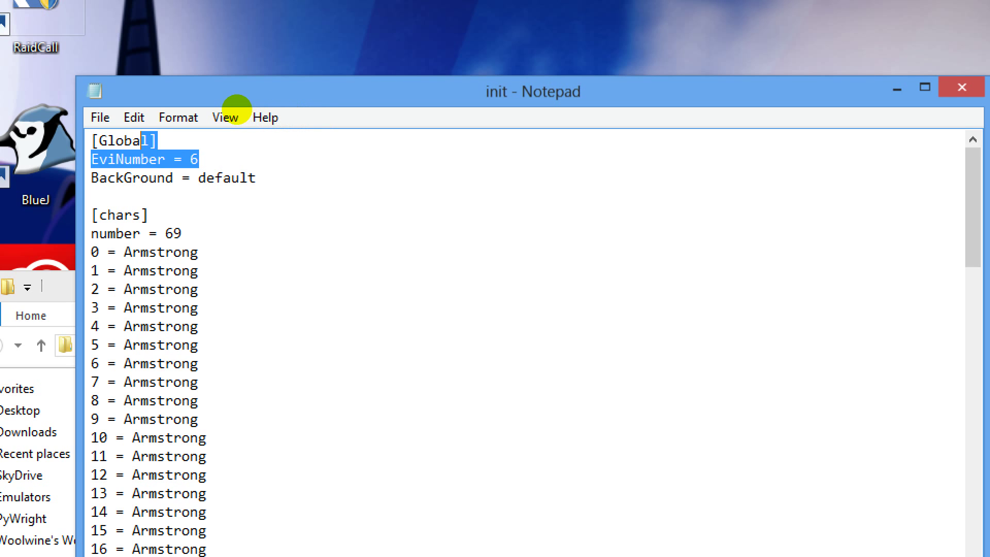
{"action": "key", "text": "shift+Home"}
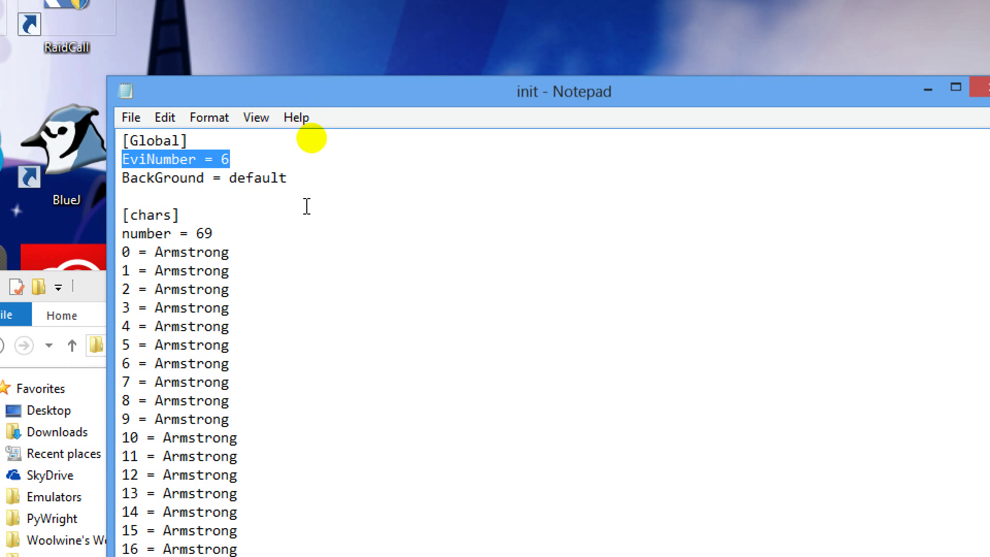
{"action": "left_click", "coordinate": [316, 178]}
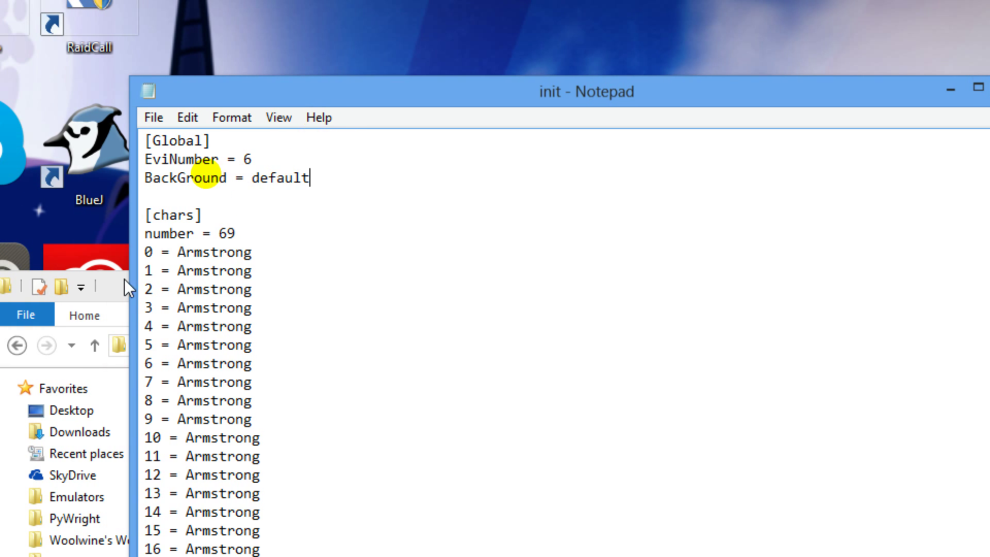
{"action": "left_click", "coordinate": [125, 283]}
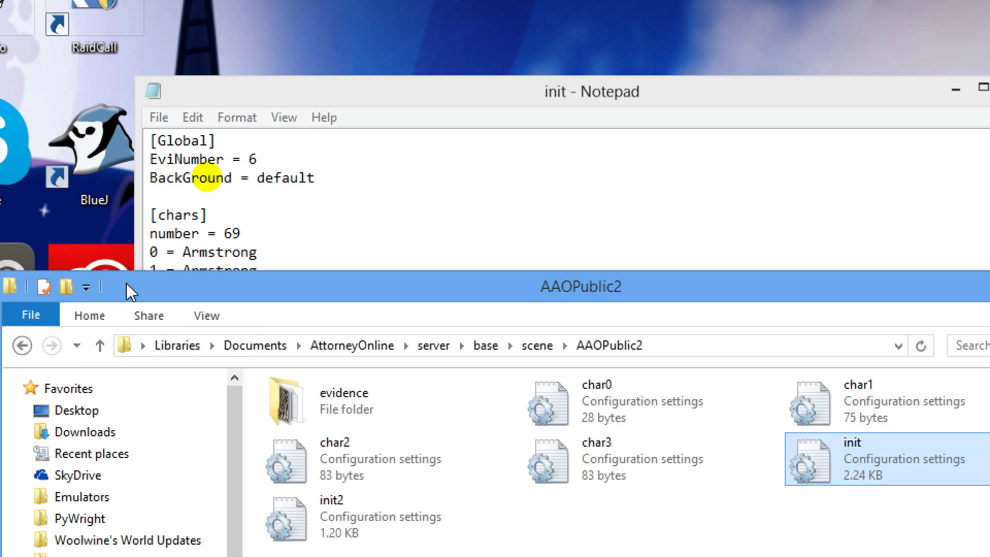
Step: Browse to client > base > background to view backgrounds such as default, gs4 and birthday
{"action": "left_click", "coordinate": [352, 346]}
{"action": "double_click", "coordinate": [380, 379]}
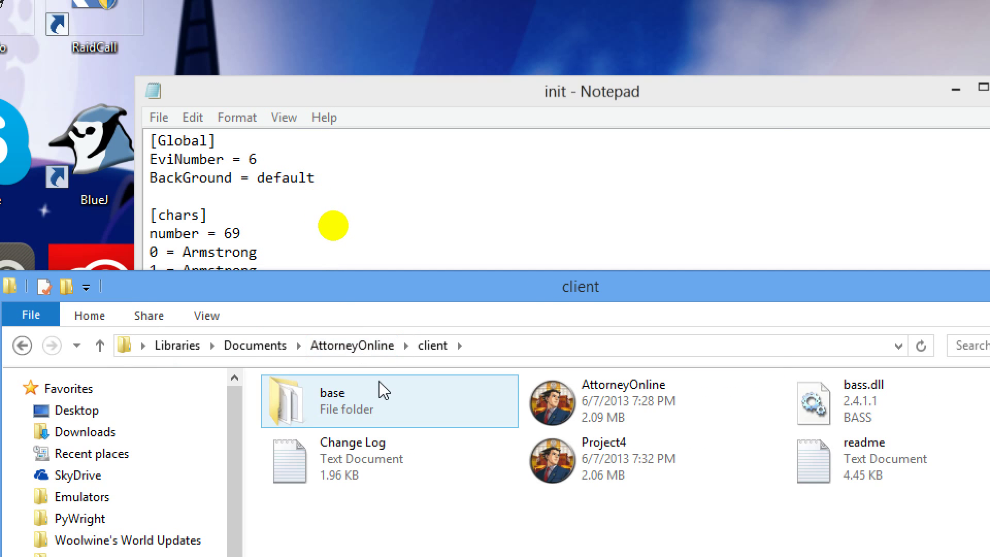
{"action": "double_click", "coordinate": [381, 390]}
{"action": "double_click", "coordinate": [381, 390]}
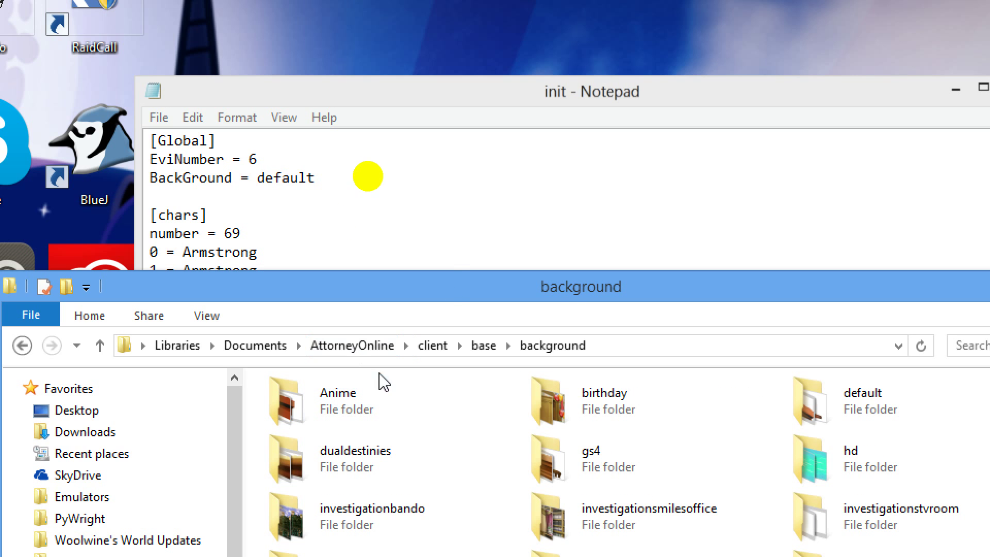
{"action": "left_click_drag", "start_coordinate": [452, 282], "coordinate": [307, 205]}
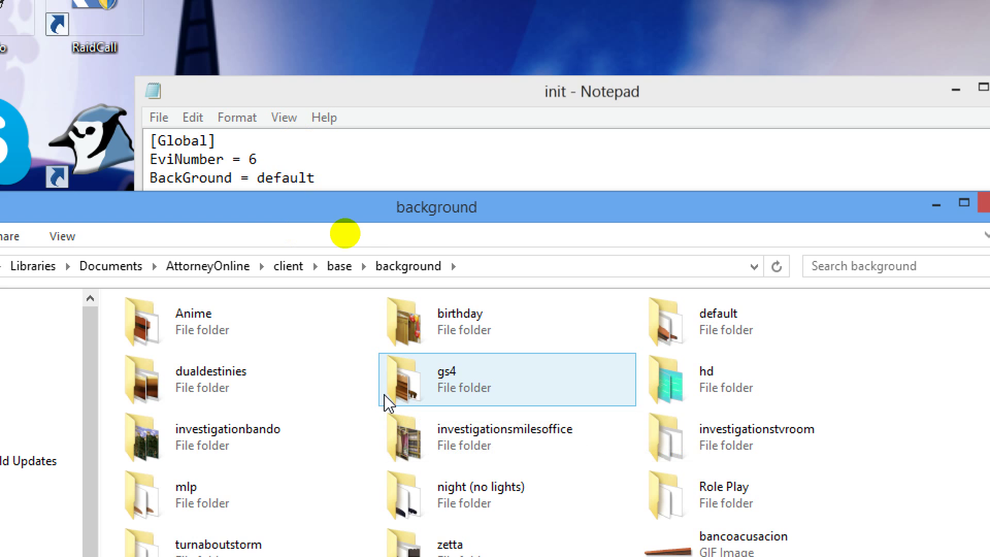
{"action": "mouse_move", "coordinate": [460, 373]}
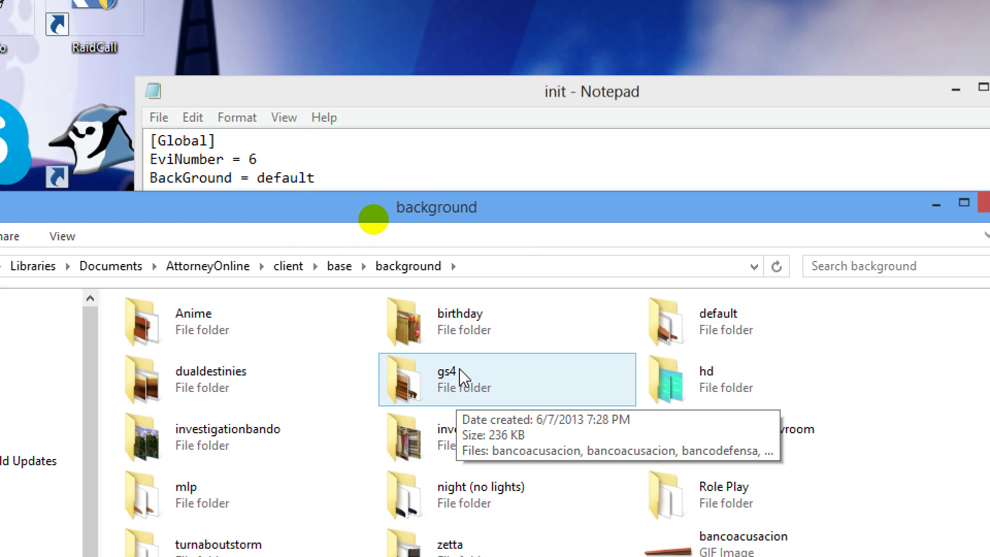
{"action": "mouse_move", "coordinate": [512, 329]}
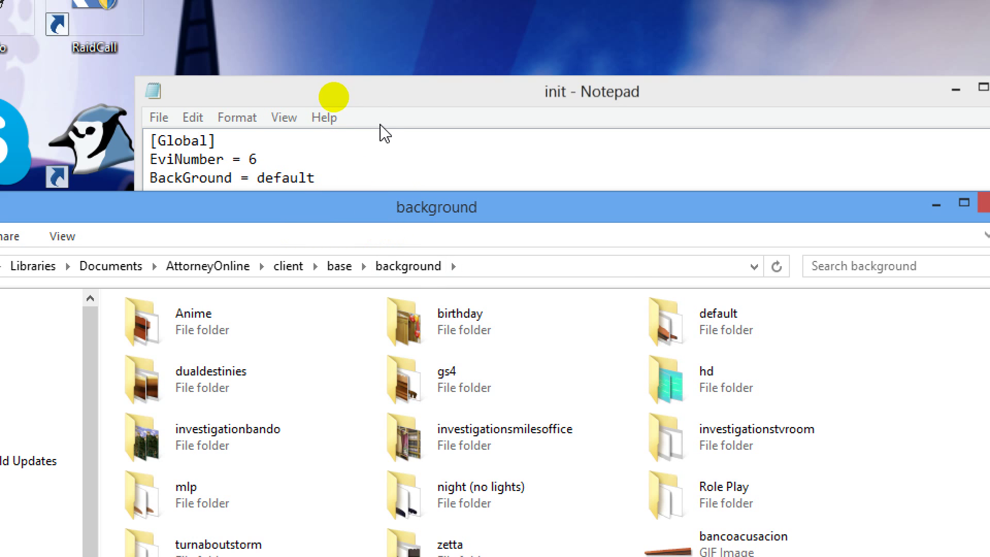
Step: Change the init file's BackGround value from default to gs4 and save it
{"action": "left_click", "coordinate": [326, 182]}
{"action": "key", "text": "BackSpace"}
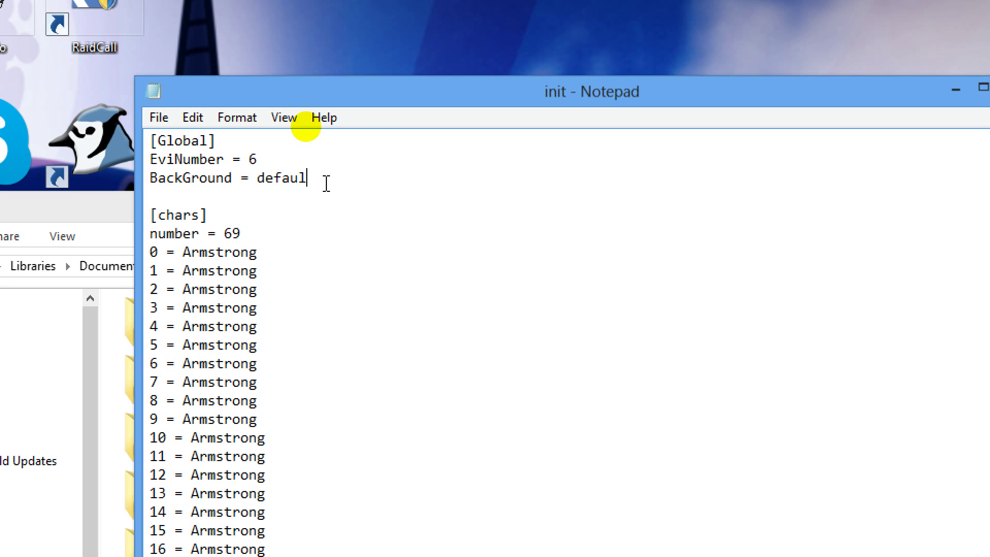
{"action": "key", "text": "BackSpace"}
{"action": "key", "text": "BackSpace"}
{"action": "key", "text": "BackSpace"}
{"action": "key", "text": "BackSpace"}
{"action": "key", "text": "BackSpace"}
{"action": "key", "text": "BackSpace"}
{"action": "type", "text": "gs4"}
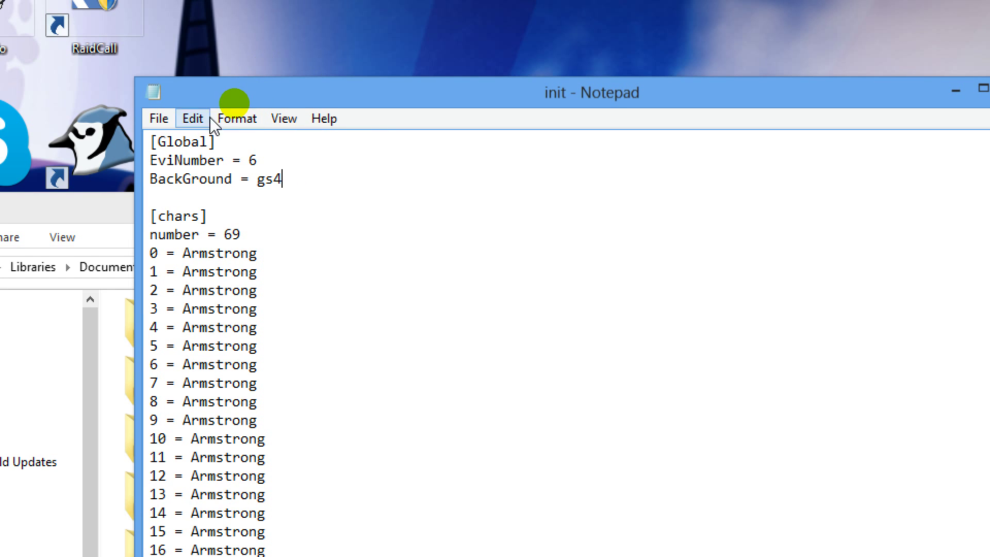
{"action": "left_click", "coordinate": [158, 119]}
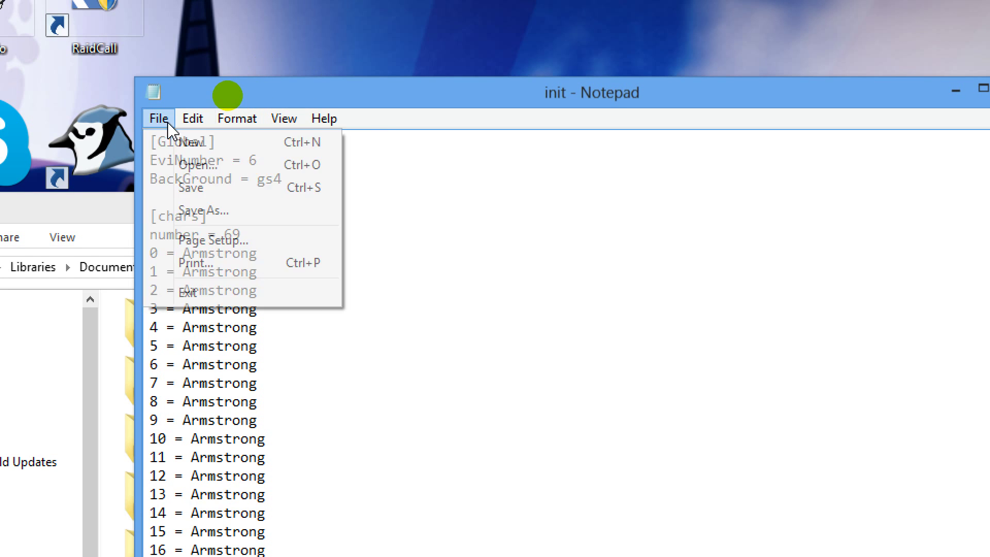
{"action": "left_click", "coordinate": [184, 188]}
{"action": "left_click", "coordinate": [108, 206]}
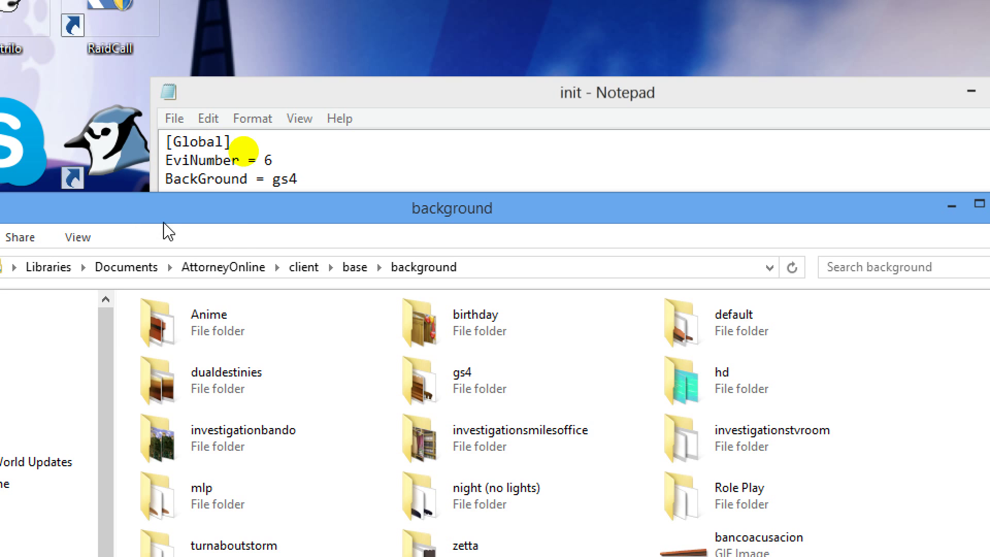
Step: Open the AttorneyOnline server folder, then bring the init file forward and highlight chars number 69
{"action": "left_click", "coordinate": [237, 266]}
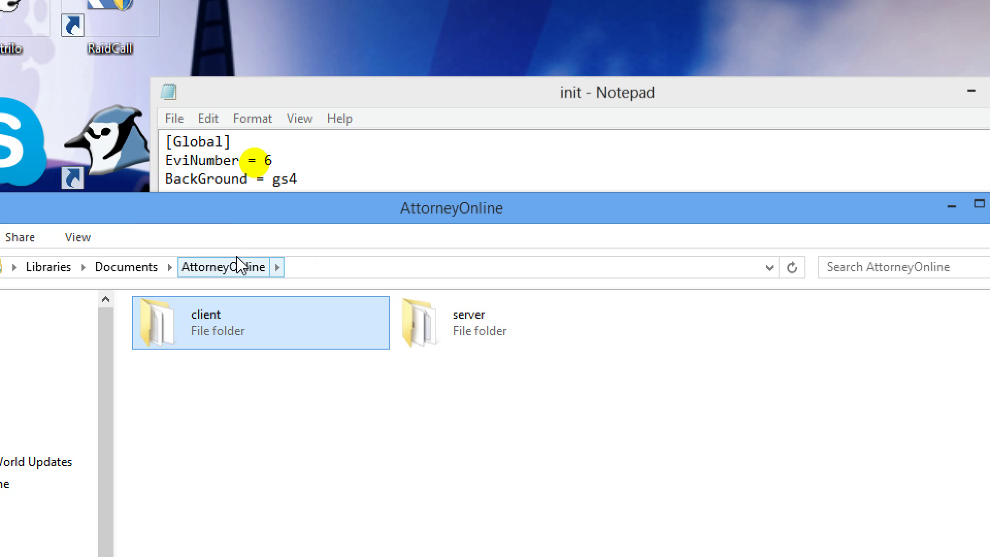
{"action": "double_click", "coordinate": [529, 345]}
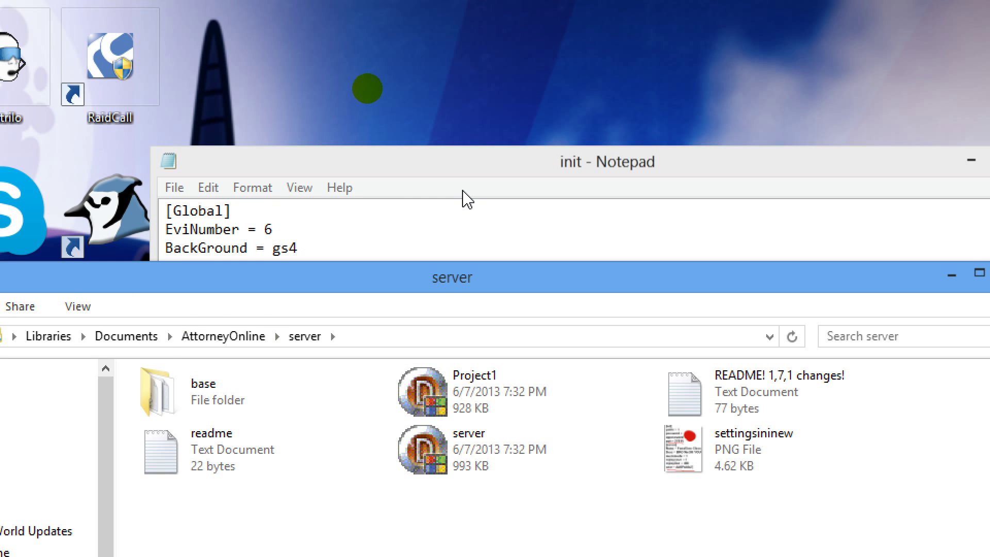
{"action": "left_click", "coordinate": [465, 123]}
{"action": "left_click_drag", "start_coordinate": [475, 159], "coordinate": [364, 76]}
{"action": "mouse_move", "coordinate": [146, 218]}
{"action": "left_mouse_down"}
{"action": "mouse_move", "coordinate": [110, 219]}
{"action": "mouse_move", "coordinate": [88, 200]}
{"action": "mouse_move", "coordinate": [127, 219]}
{"action": "left_mouse_up"}
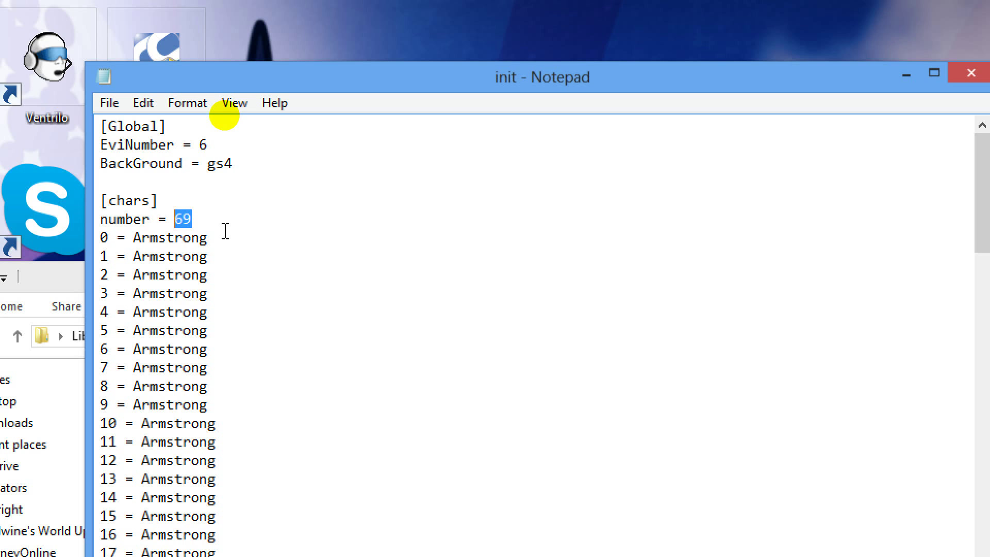
{"action": "left_click", "coordinate": [225, 231]}
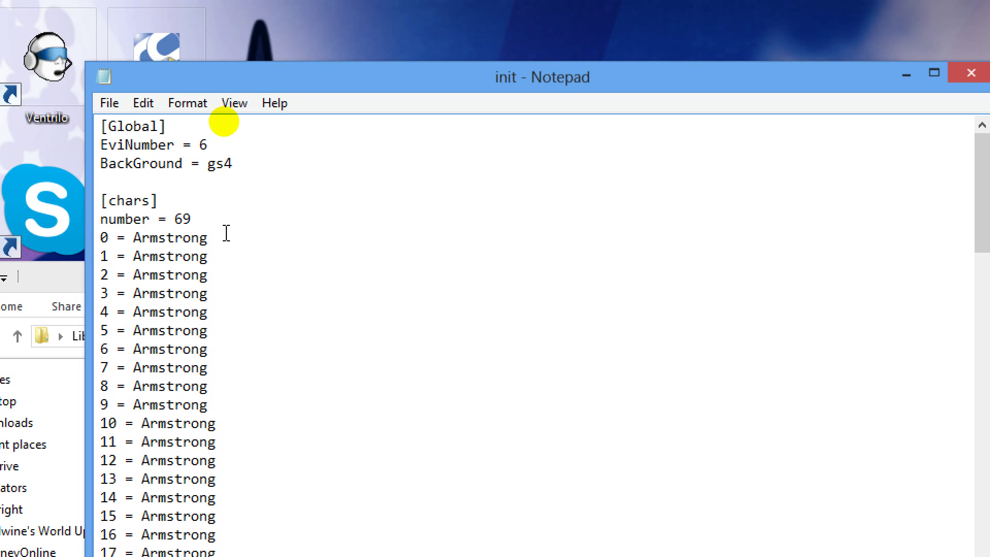
{"action": "scroll", "coordinate": [227, 263], "scroll_direction": "down", "scroll_amount": 3}
{"action": "scroll", "coordinate": [229, 269], "scroll_direction": "down", "scroll_amount": 2}
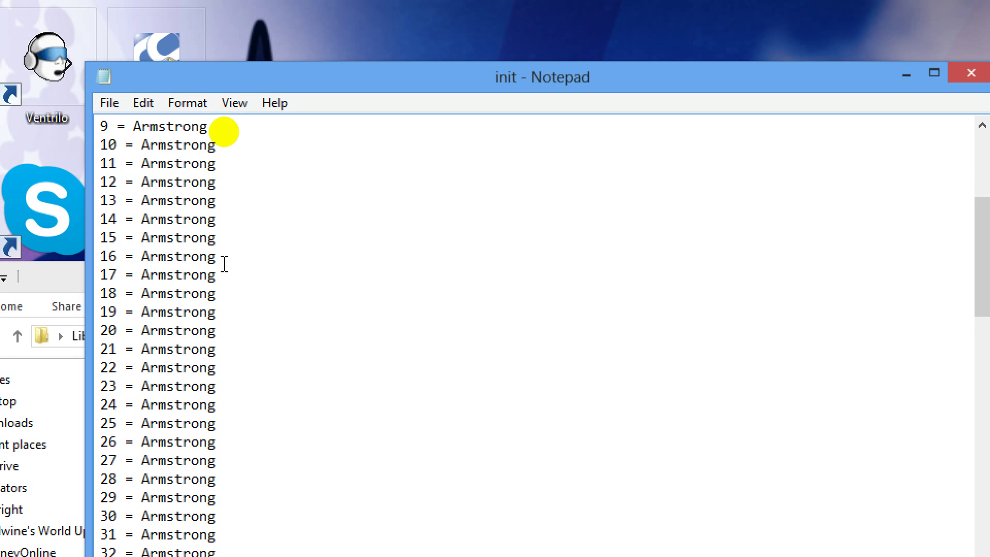
{"action": "scroll", "coordinate": [225, 265], "scroll_direction": "down", "scroll_amount": 7}
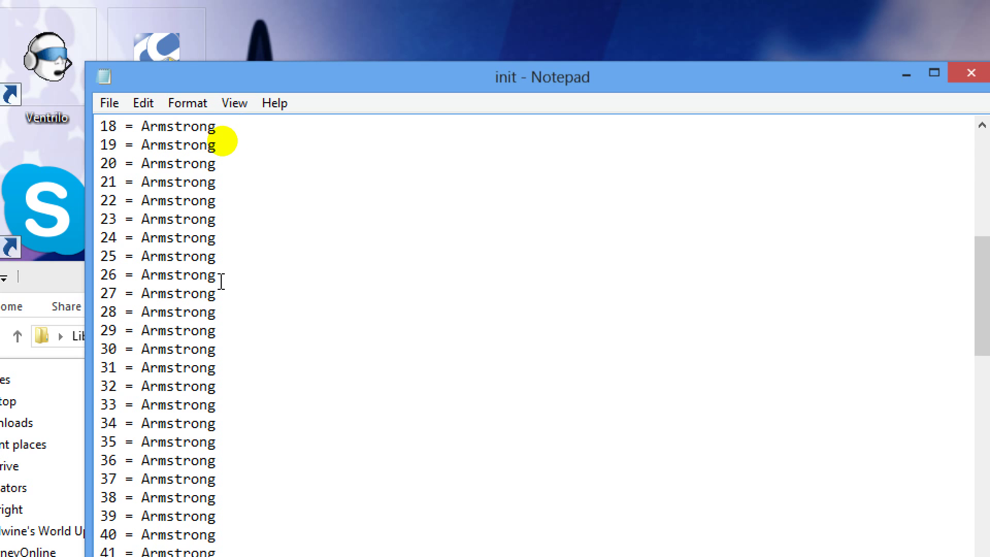
{"action": "scroll", "coordinate": [237, 318], "scroll_direction": "down", "scroll_amount": 8}
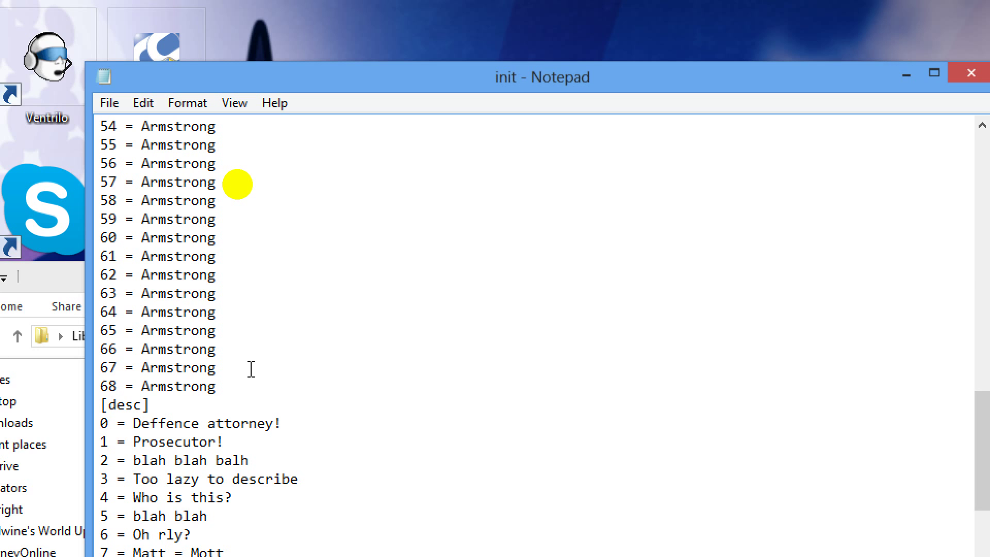
{"action": "scroll", "coordinate": [252, 369], "scroll_direction": "down", "scroll_amount": 4}
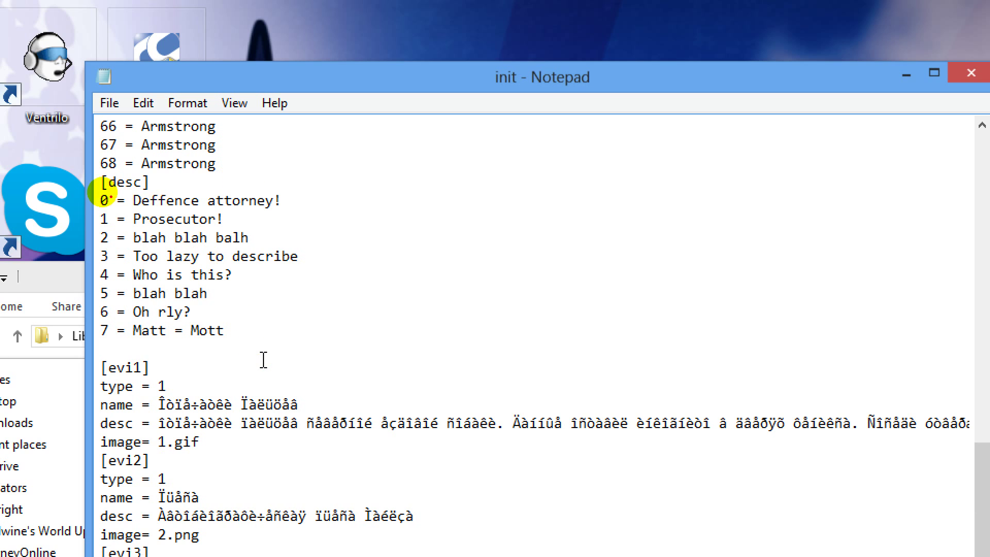
{"action": "left_click_drag", "start_coordinate": [103, 192], "coordinate": [331, 324]}
{"action": "left_click_drag", "start_coordinate": [287, 201], "coordinate": [119, 326]}
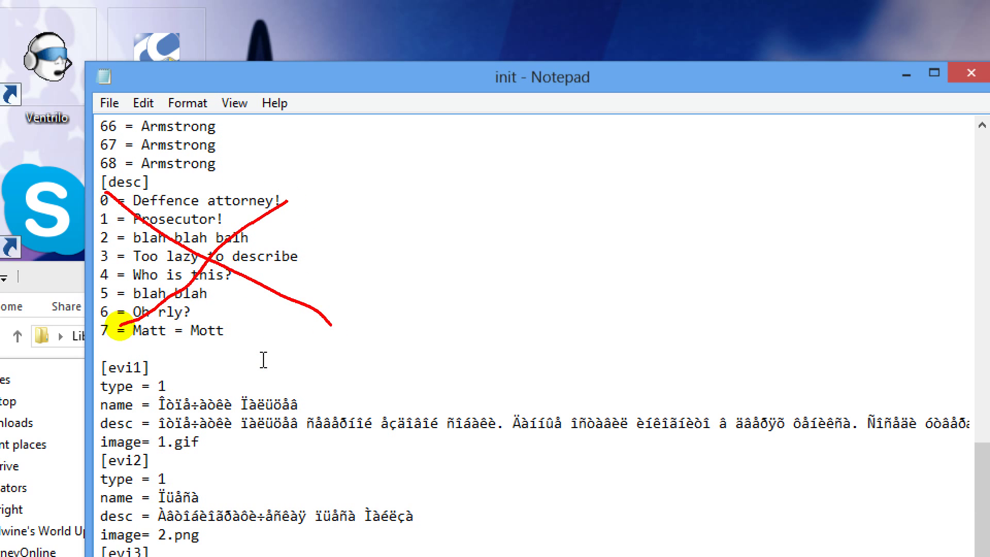
{"action": "left_click_drag", "start_coordinate": [104, 358], "coordinate": [413, 556]}
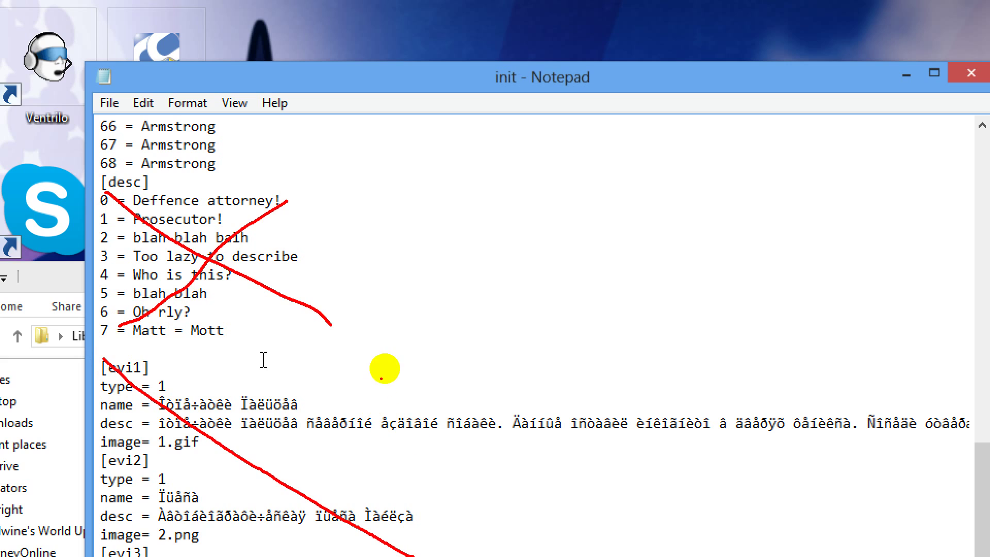
{"action": "left_click_drag", "start_coordinate": [386, 365], "coordinate": [110, 554]}
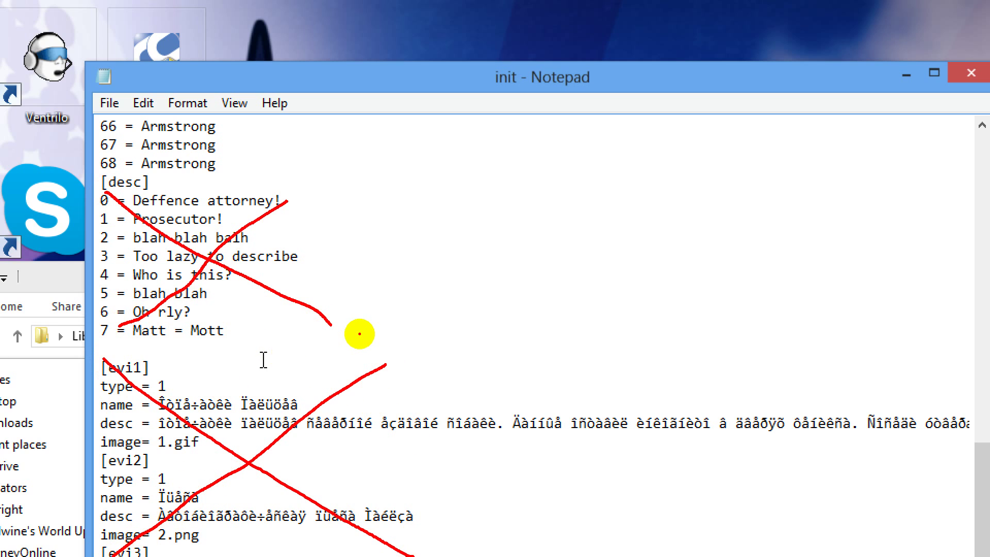
{"action": "key", "text": "e"}
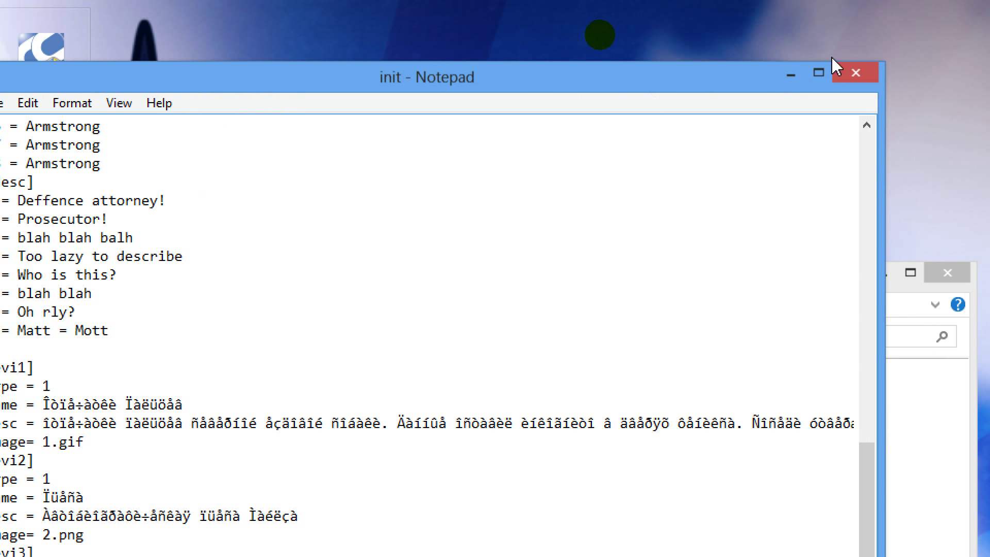
Step: Close the init file and navigate to server > base > scene > AAOPublic2
{"action": "left_click", "coordinate": [867, 77]}
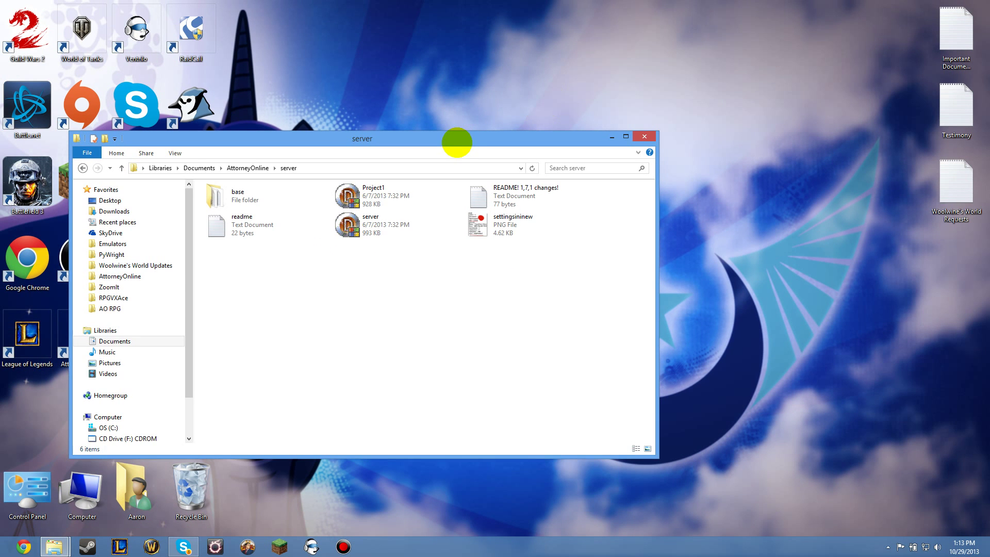
{"action": "left_click_drag", "start_coordinate": [457, 143], "coordinate": [507, 137]}
{"action": "left_click", "coordinate": [308, 187]}
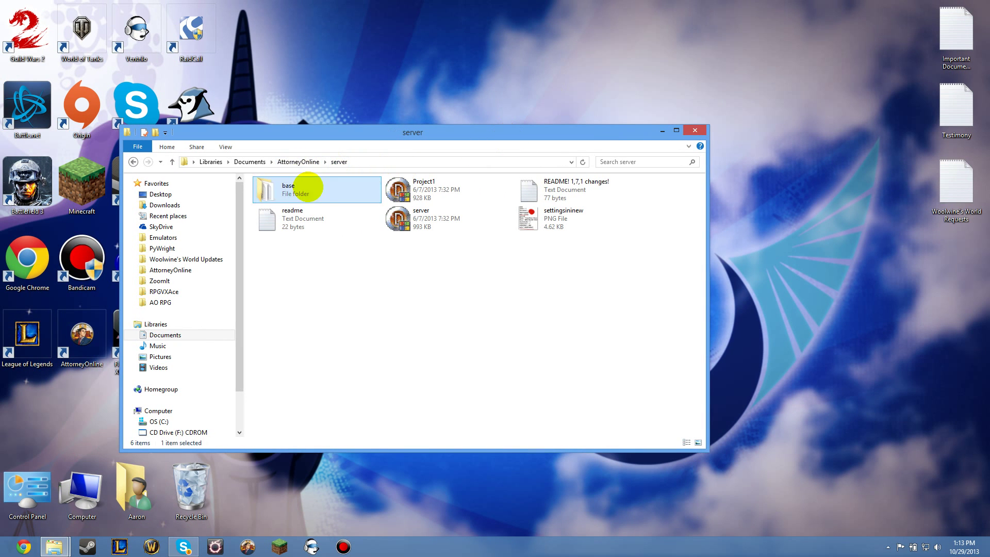
{"action": "double_click", "coordinate": [308, 187]}
{"action": "double_click", "coordinate": [398, 187]}
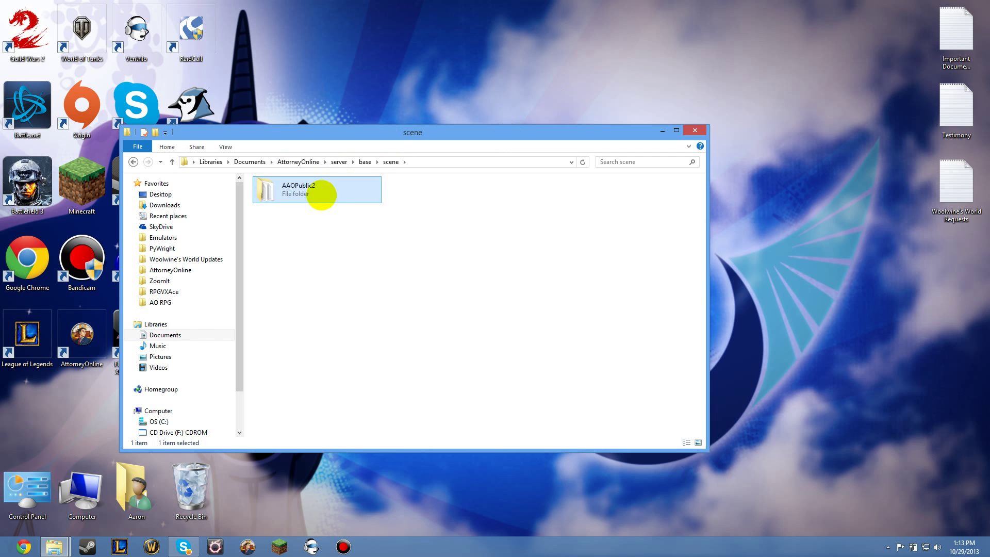
{"action": "double_click", "coordinate": [321, 194]}
Step: Open char0, highlight the value on its pass line, then close it
{"action": "left_click", "coordinate": [436, 189]}
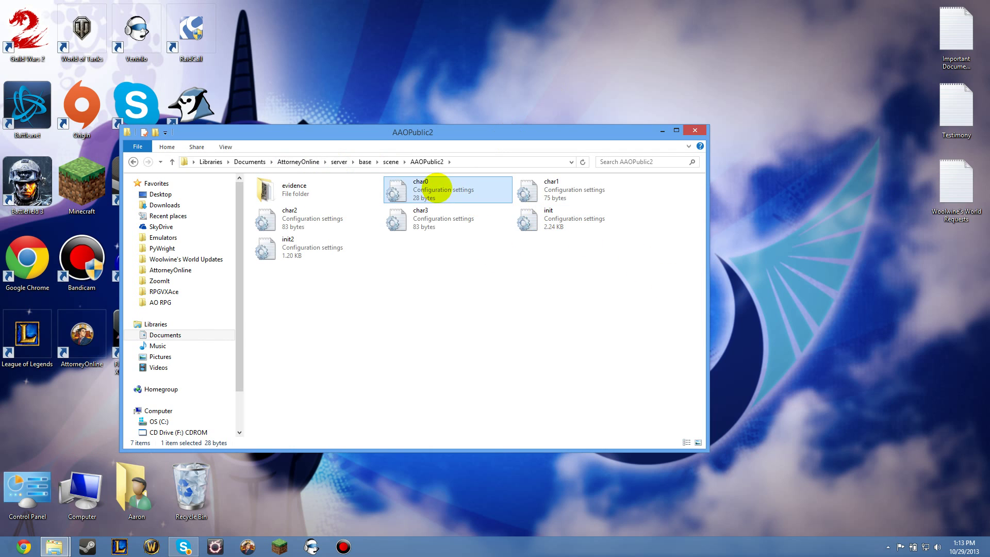
{"action": "double_click", "coordinate": [436, 189]}
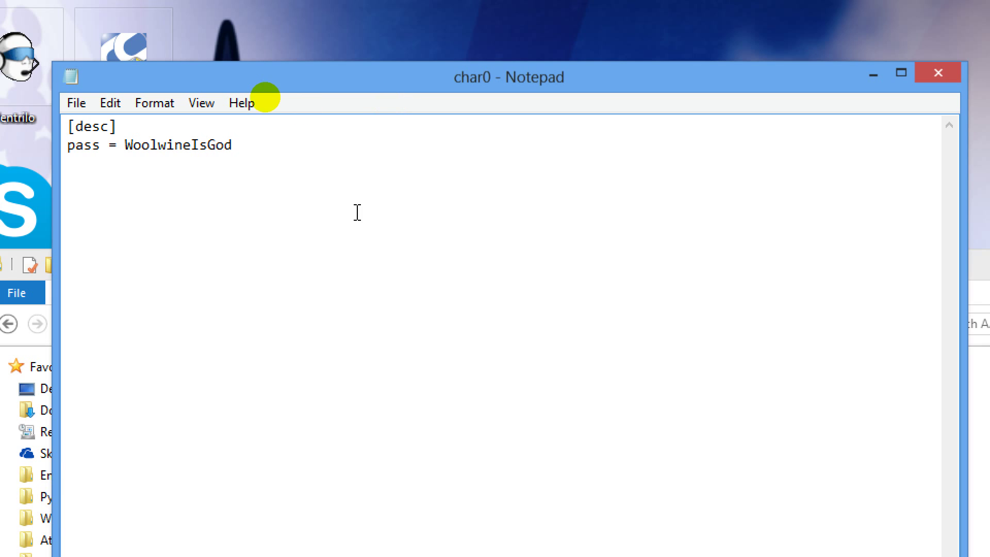
{"action": "left_click_drag", "start_coordinate": [235, 144], "coordinate": [128, 144]}
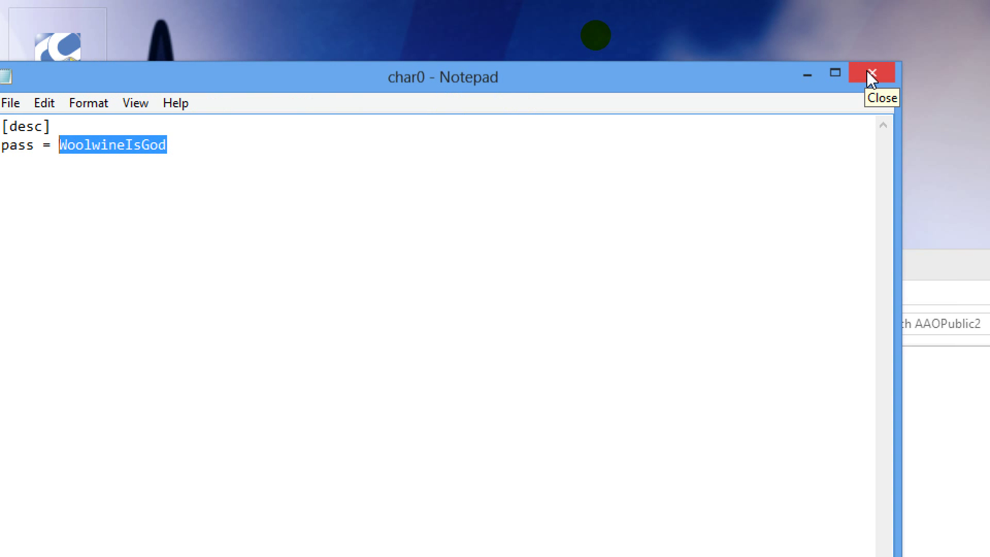
{"action": "left_click", "coordinate": [870, 74]}
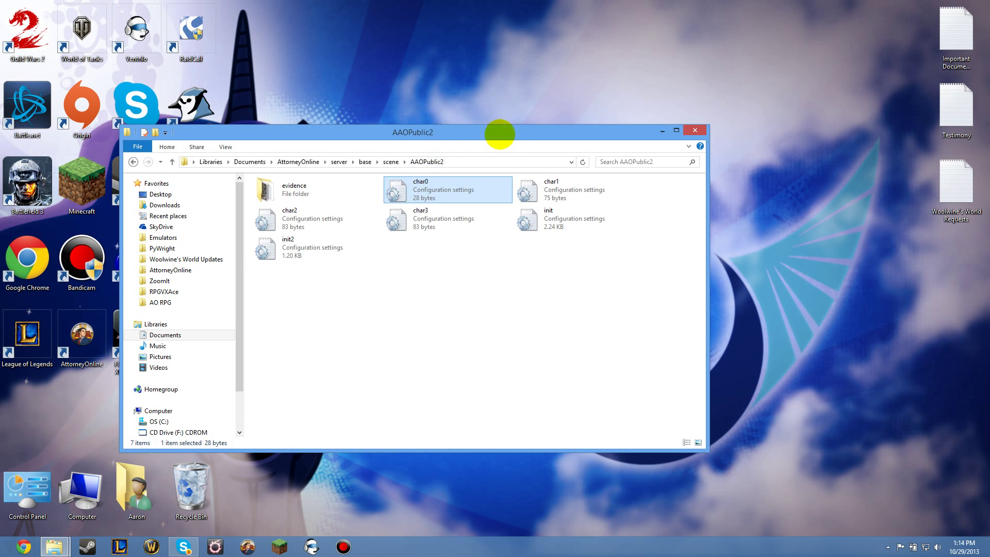
Step: Go back to the server base folder, open musiclist in Notepad and scroll through its mp3 tracks
{"action": "left_click_drag", "start_coordinate": [497, 137], "coordinate": [558, 133]}
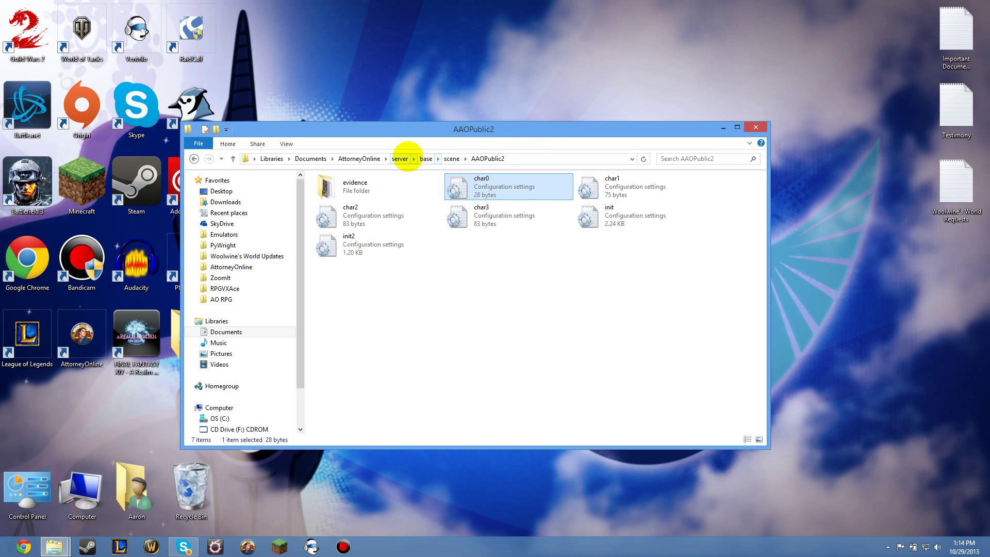
{"action": "left_click", "coordinate": [448, 161]}
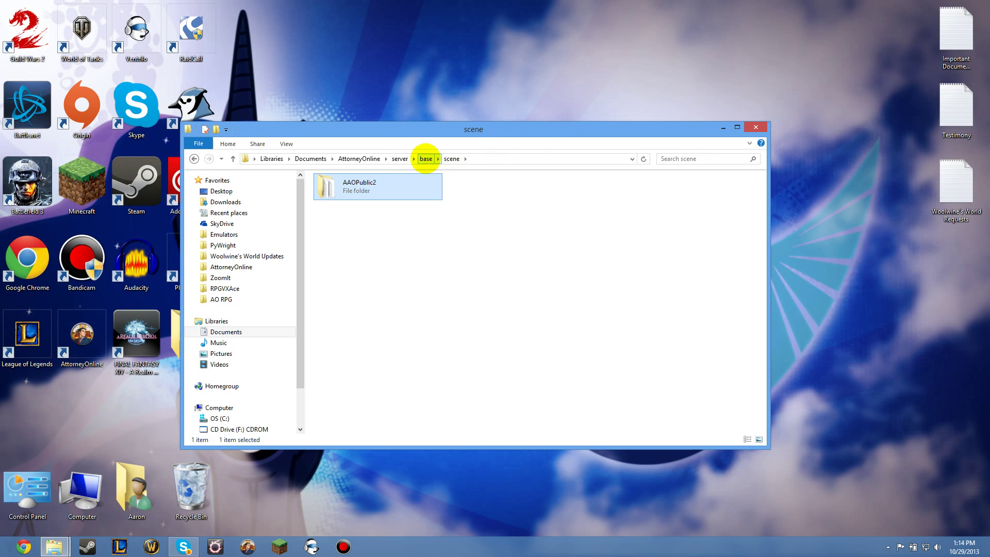
{"action": "left_click", "coordinate": [426, 159]}
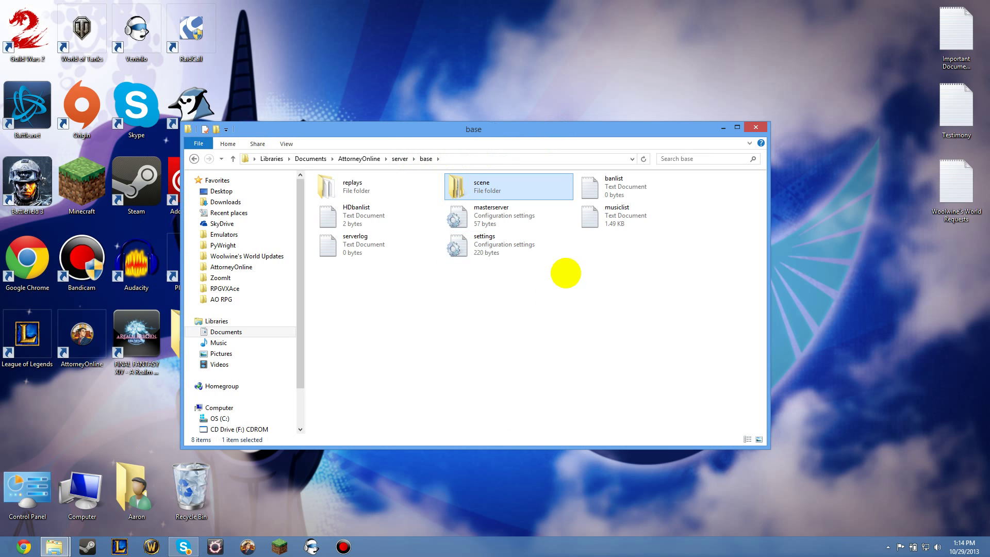
{"action": "left_click", "coordinate": [523, 253]}
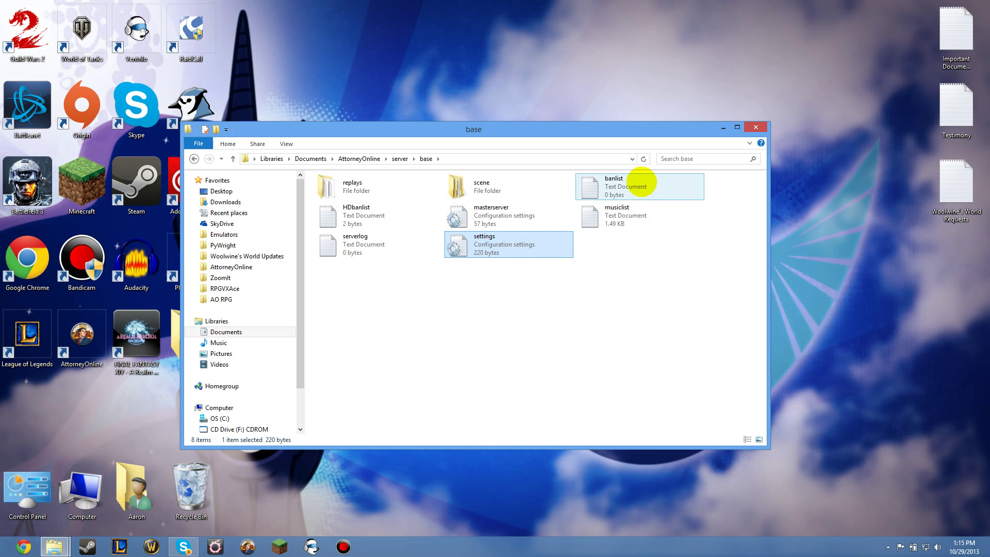
{"action": "double_click", "coordinate": [645, 212]}
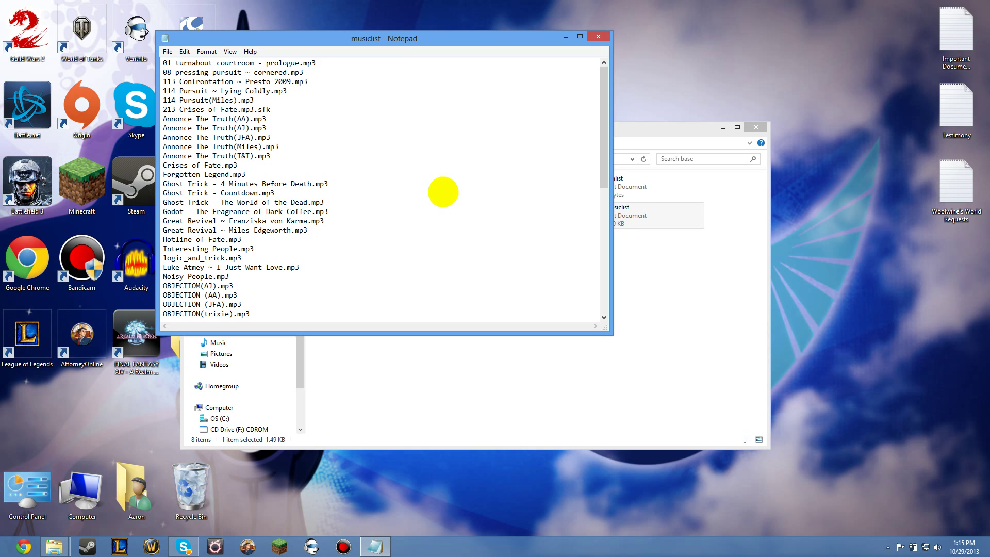
{"action": "scroll", "coordinate": [334, 184], "scroll_direction": "down", "scroll_amount": 5}
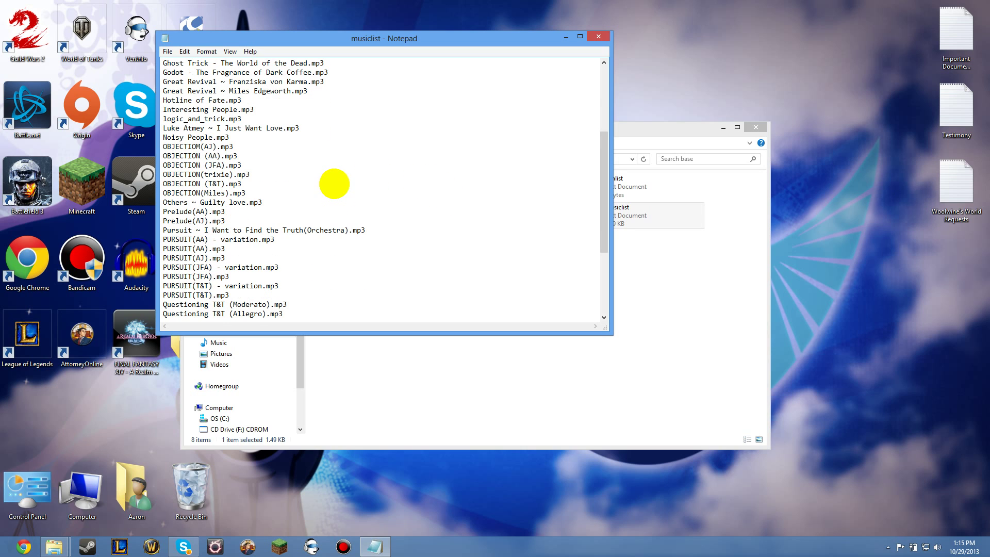
{"action": "scroll", "coordinate": [334, 184], "scroll_direction": "down", "scroll_amount": 5}
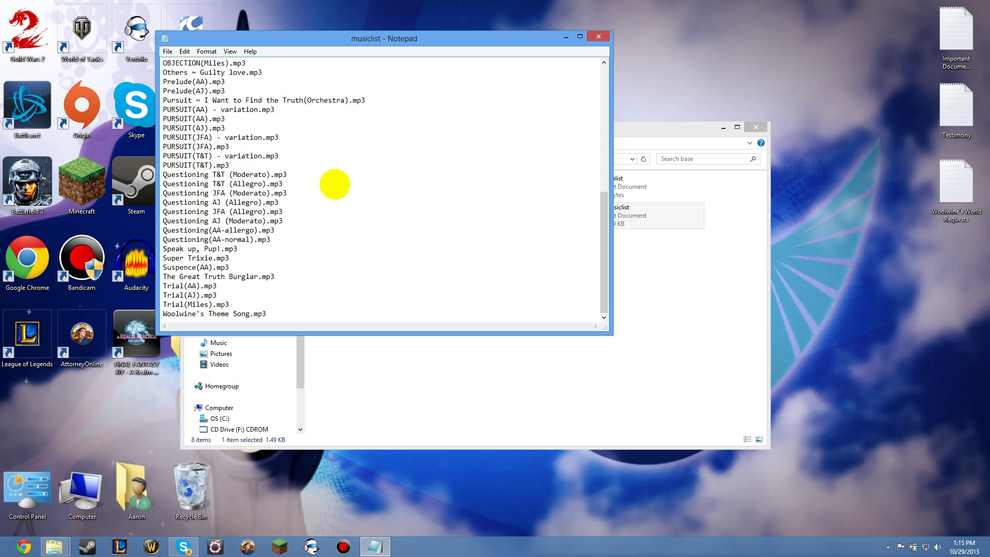
{"action": "scroll", "coordinate": [340, 234], "scroll_direction": "up", "scroll_amount": 5}
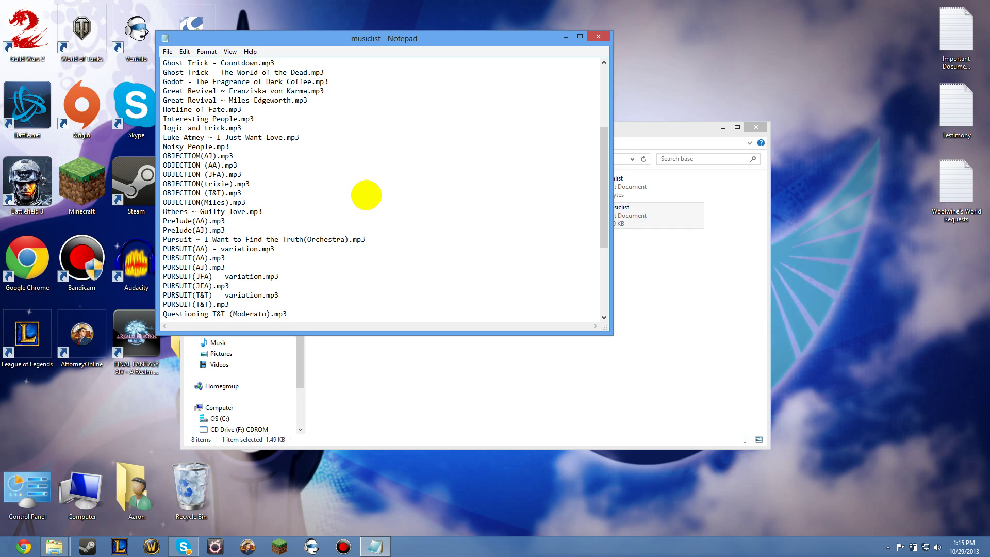
{"action": "scroll", "coordinate": [366, 195], "scroll_direction": "down", "scroll_amount": 5}
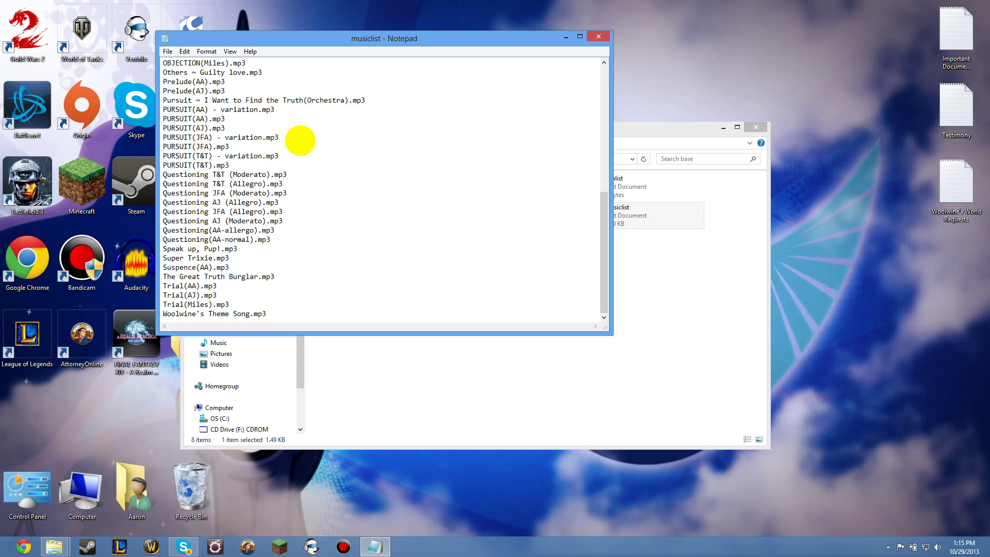
{"action": "scroll", "coordinate": [301, 141], "scroll_direction": "up", "scroll_amount": 9}
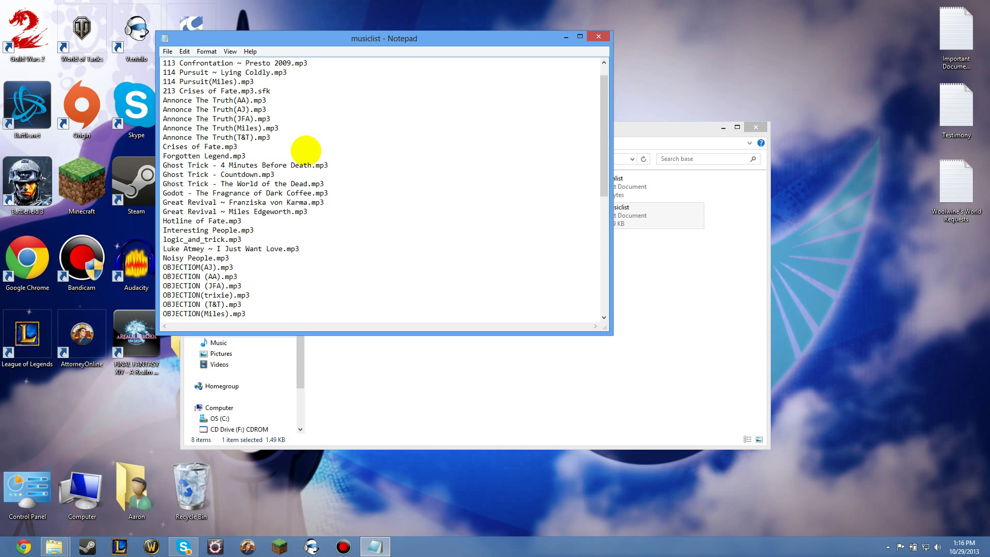
{"action": "scroll", "coordinate": [306, 150], "scroll_direction": "down", "scroll_amount": 9}
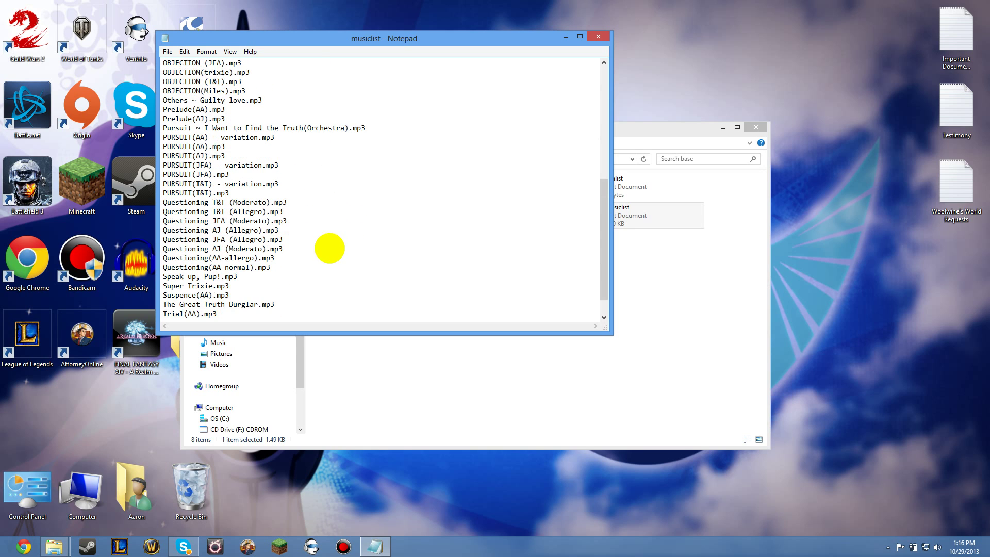
Step: Add a 'Music track.mp3' line after Suspence(AA).mp3 in musiclist
{"action": "left_click", "coordinate": [242, 265]}
{"action": "key", "text": "Return"}
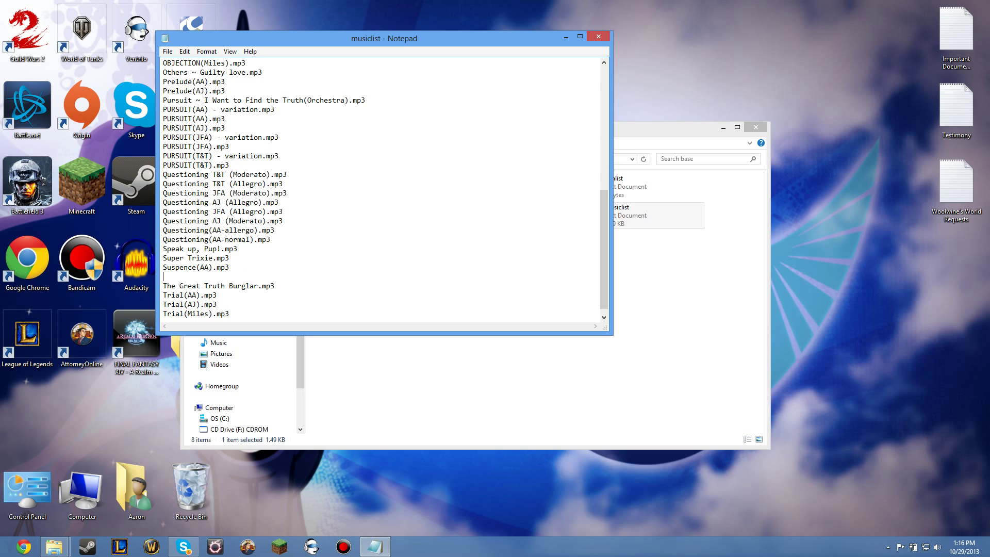
{"action": "type", "text": "Music track.mp3"}
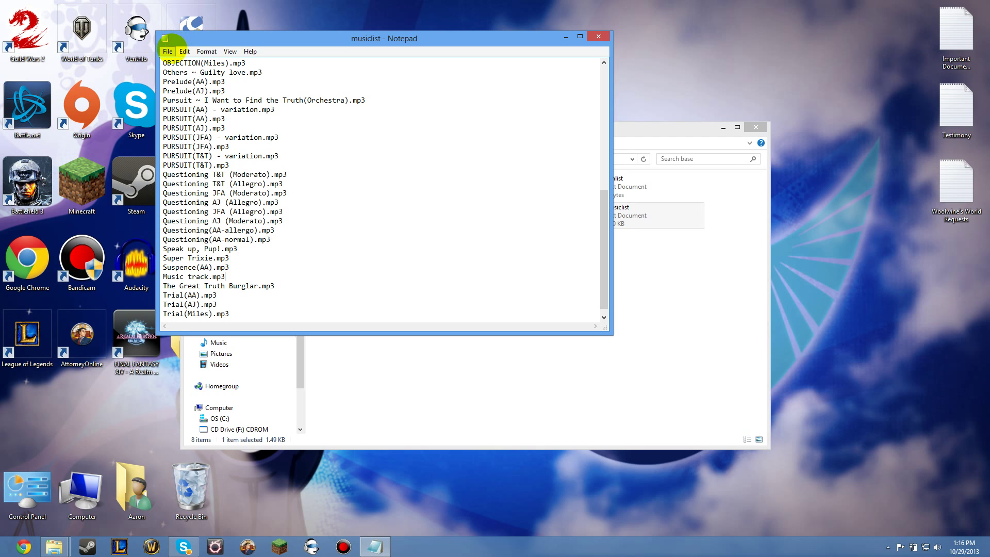
Step: Save the updated musiclist and close Notepad
{"action": "left_click", "coordinate": [168, 51]}
{"action": "left_click", "coordinate": [170, 86]}
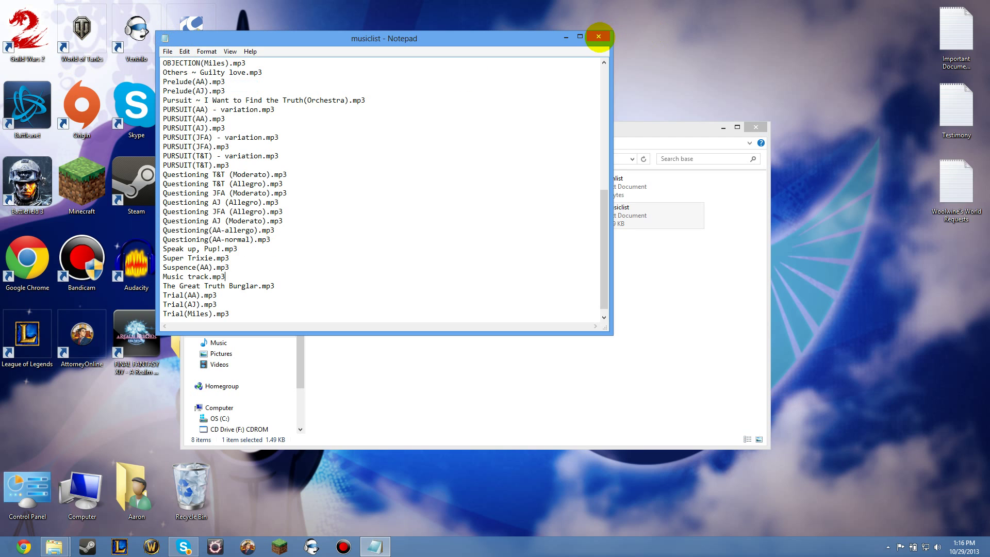
{"action": "left_click", "coordinate": [599, 37]}
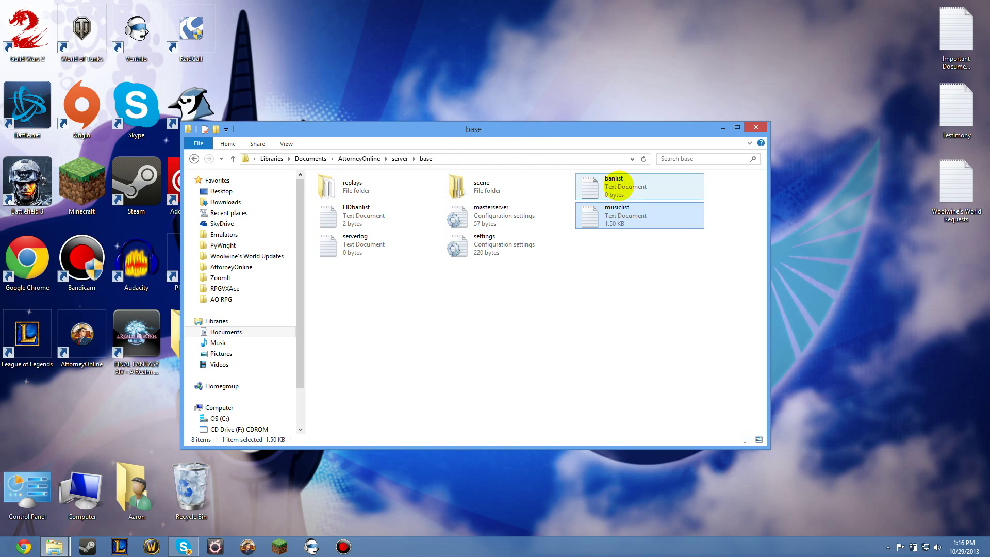
{"action": "double_click", "coordinate": [624, 187]}
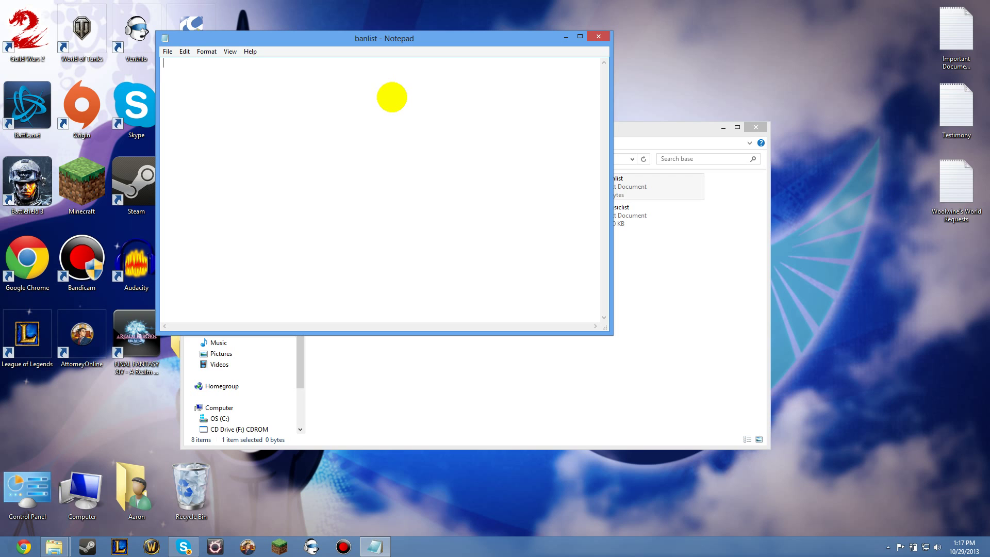
{"action": "left_click", "coordinate": [596, 36]}
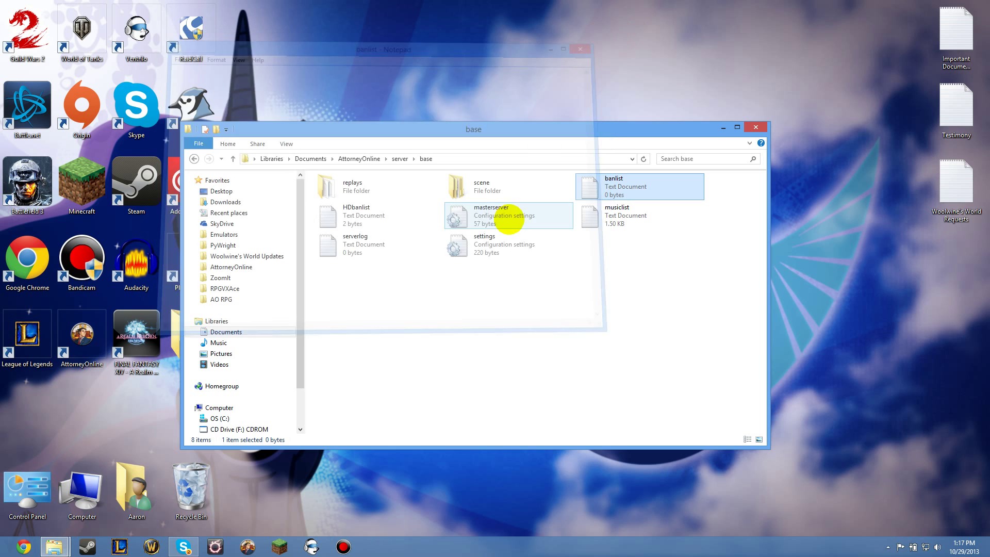
Step: Select HDbanlist to check its size and open the empty serverlog file in Notepad
{"action": "left_click", "coordinate": [366, 219]}
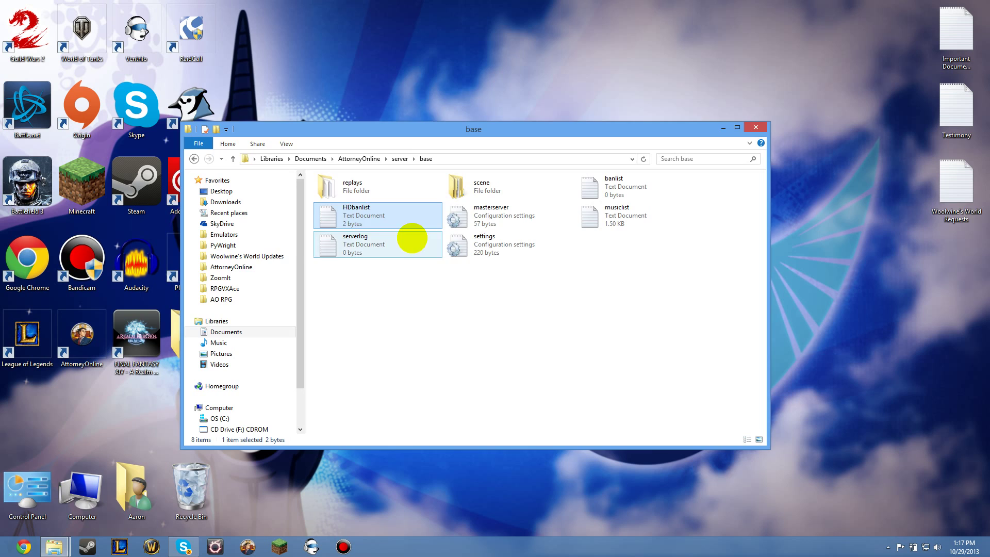
{"action": "double_click", "coordinate": [412, 238]}
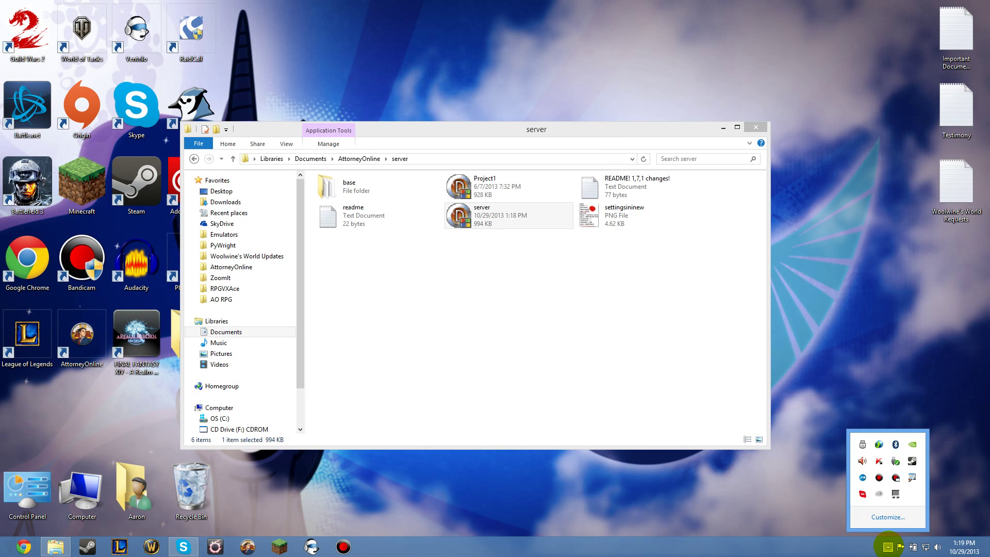
Step: Dismiss the tray overflow and launch the server program so it publishes case AAOPublic2
{"action": "left_click", "coordinate": [887, 546]}
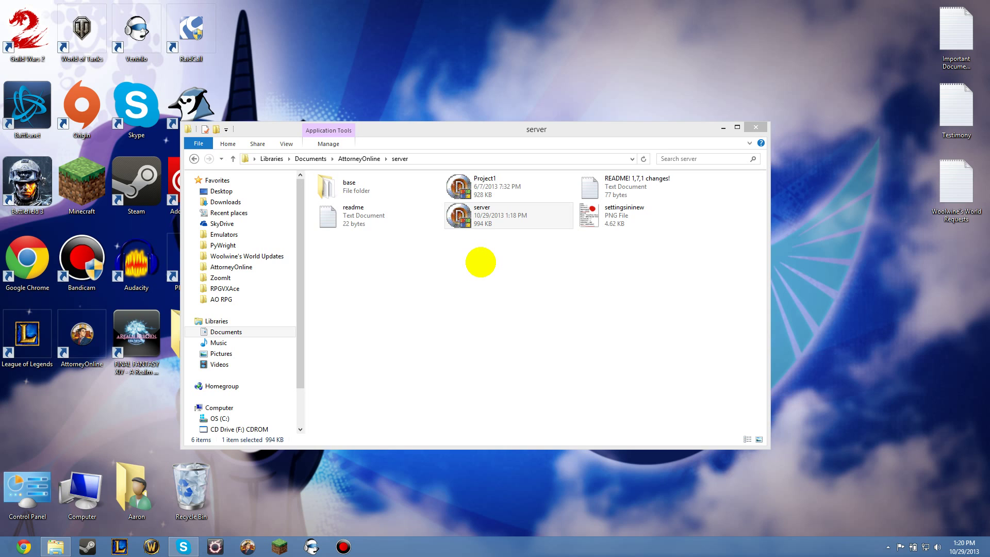
{"action": "double_click", "coordinate": [498, 215]}
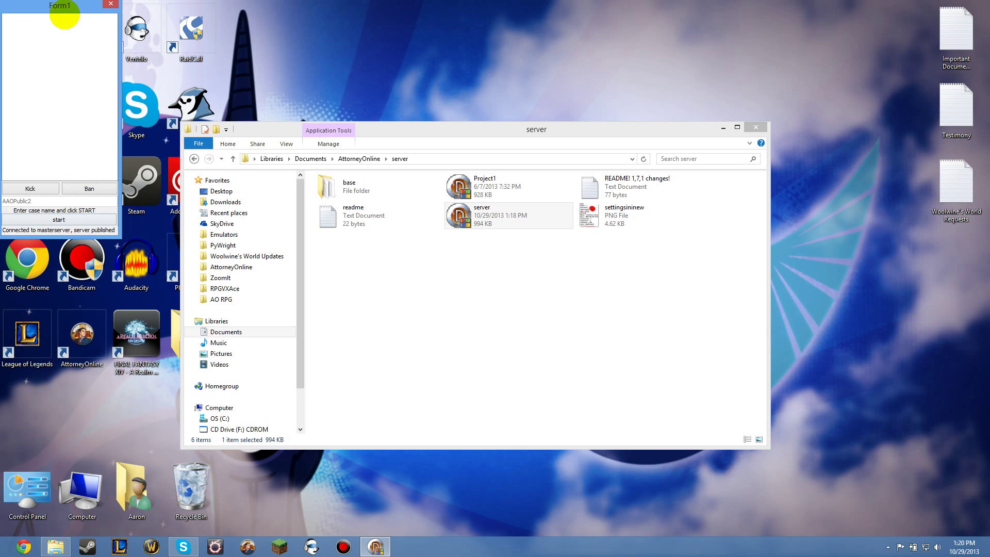
Step: Bring up Attorney Online and connect to Armstrong's Server of Sexiness from the server list
{"action": "mouse_move", "coordinate": [56, 5]}
{"action": "left_mouse_down"}
{"action": "mouse_move", "coordinate": [93, 30]}
{"action": "mouse_move", "coordinate": [59, 10]}
{"action": "left_mouse_up"}
{"action": "left_click", "coordinate": [247, 547]}
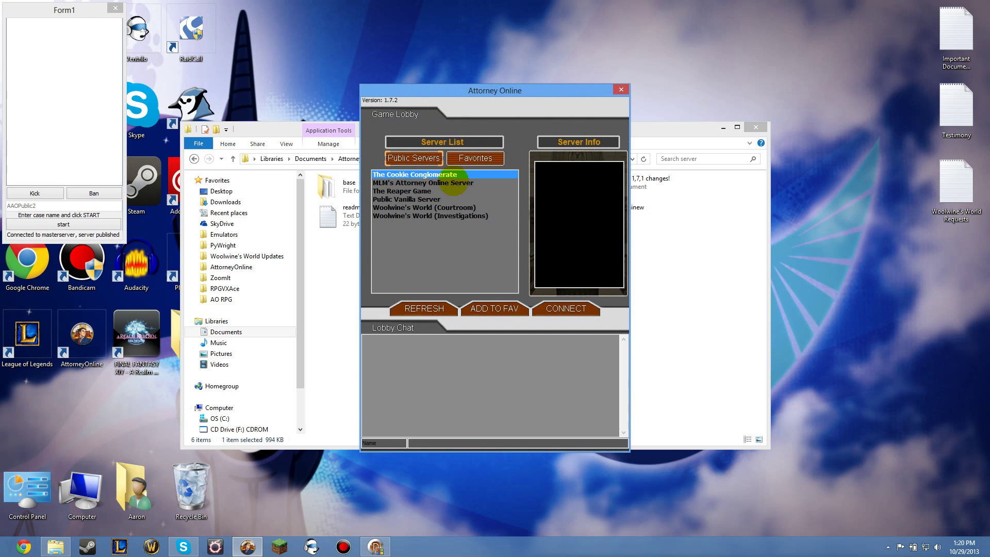
{"action": "left_click", "coordinate": [479, 224]}
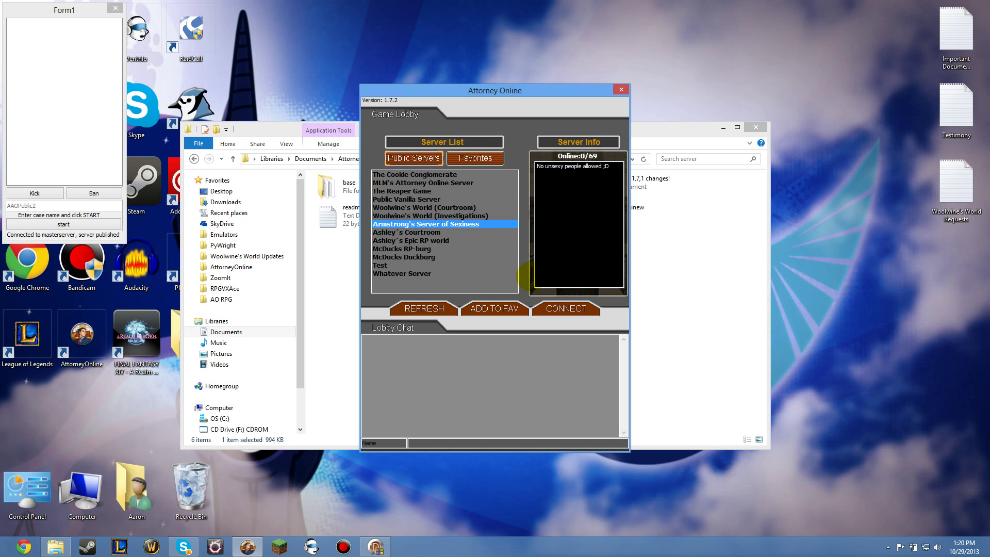
{"action": "left_click", "coordinate": [574, 309]}
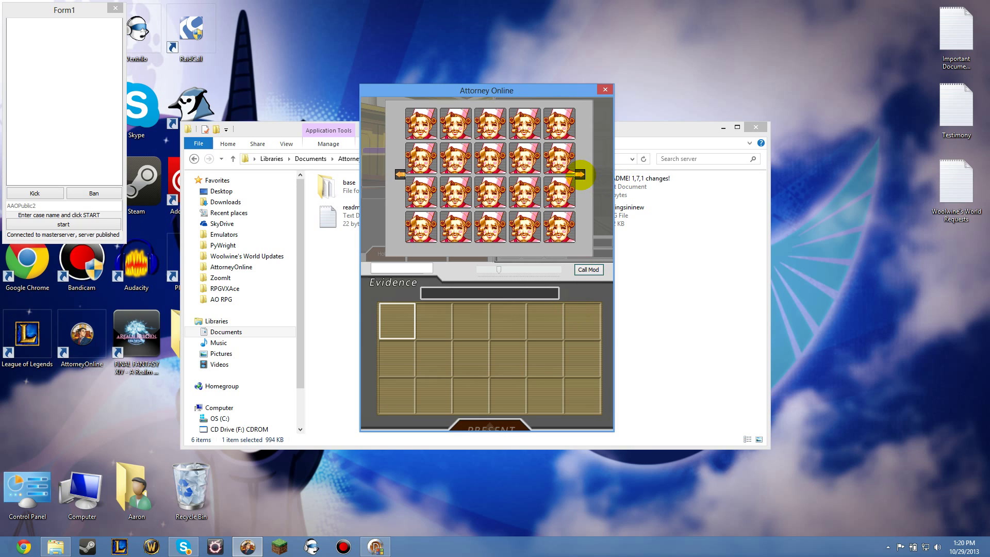
Step: Page through the characters, enter the moderator password, and pick the first character, Armstrong
{"action": "left_click", "coordinate": [580, 174]}
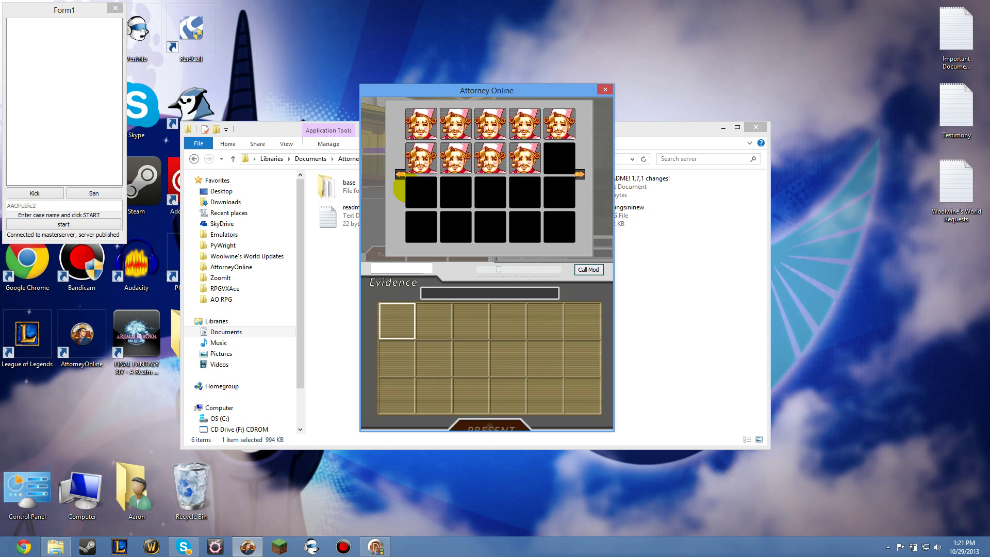
{"action": "left_click", "coordinate": [400, 175]}
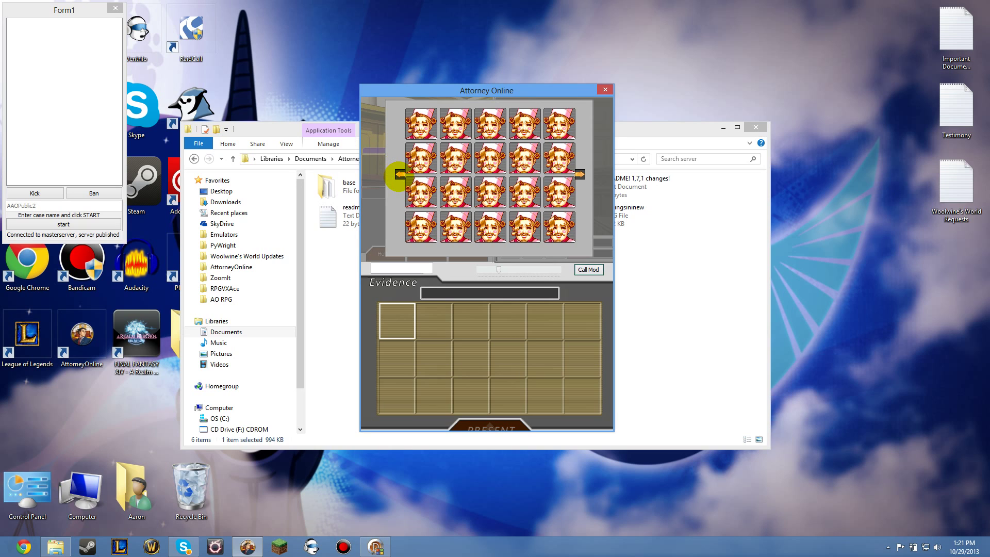
{"action": "left_click", "coordinate": [400, 174]}
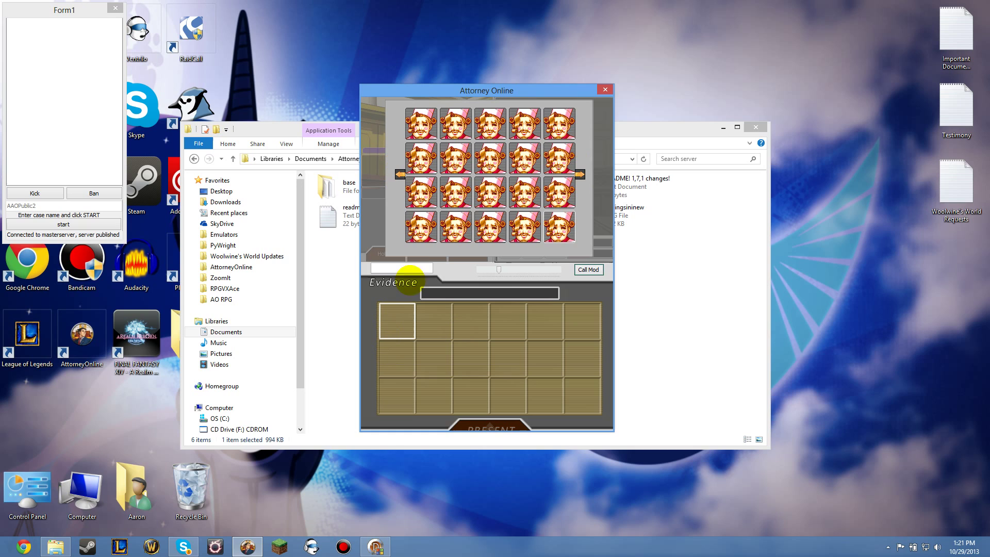
{"action": "left_click", "coordinate": [413, 268]}
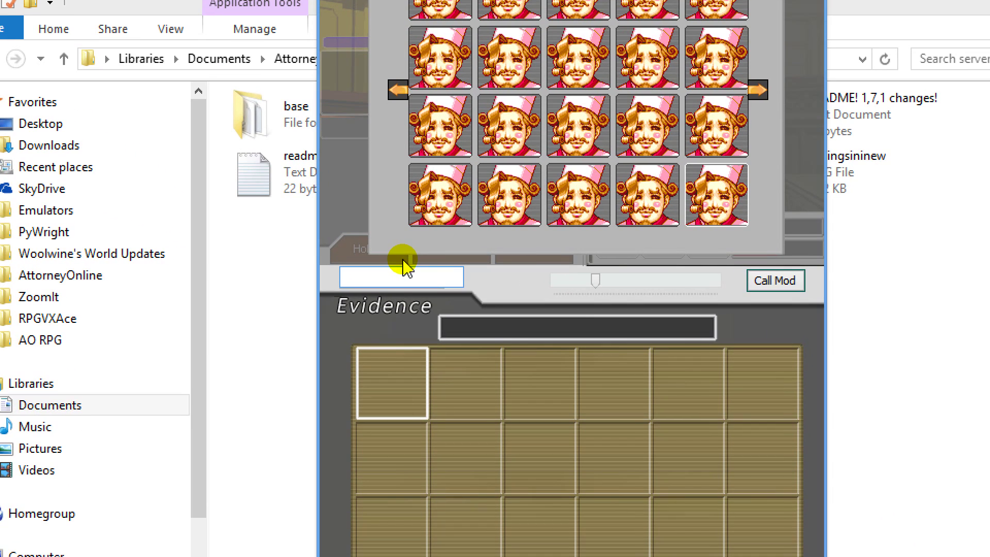
{"action": "mouse_move", "coordinate": [380, 267]}
{"action": "left_mouse_down"}
{"action": "mouse_move", "coordinate": [468, 271]}
{"action": "mouse_move", "coordinate": [438, 295]}
{"action": "mouse_move", "coordinate": [355, 297]}
{"action": "mouse_move", "coordinate": [322, 278]}
{"action": "mouse_move", "coordinate": [380, 267]}
{"action": "left_mouse_up"}
{"action": "key", "text": "Escape"}
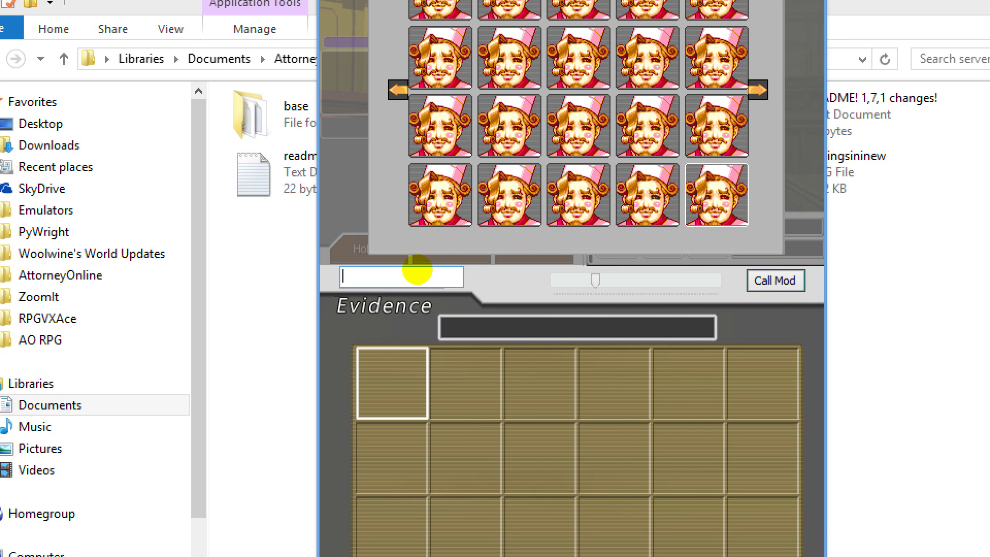
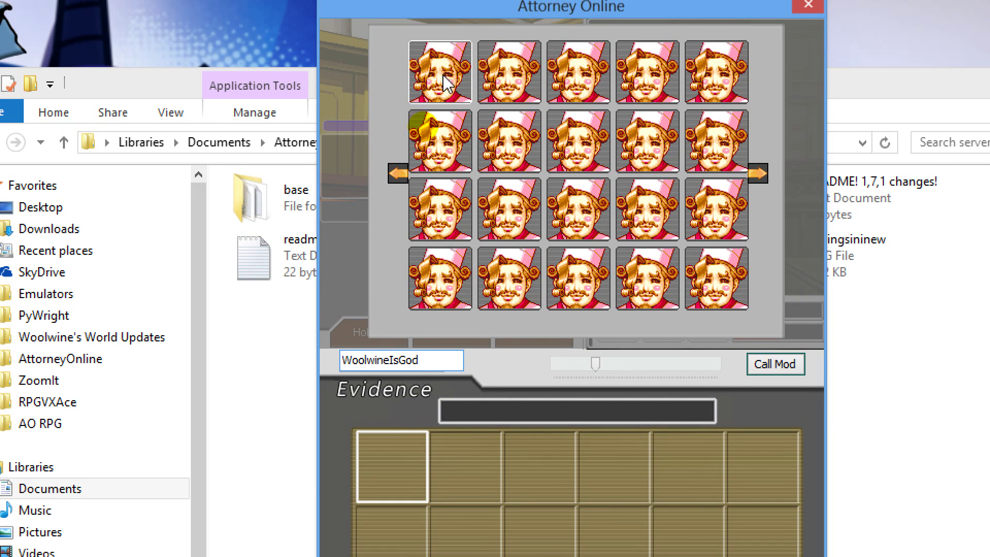
{"action": "left_click", "coordinate": [444, 77]}
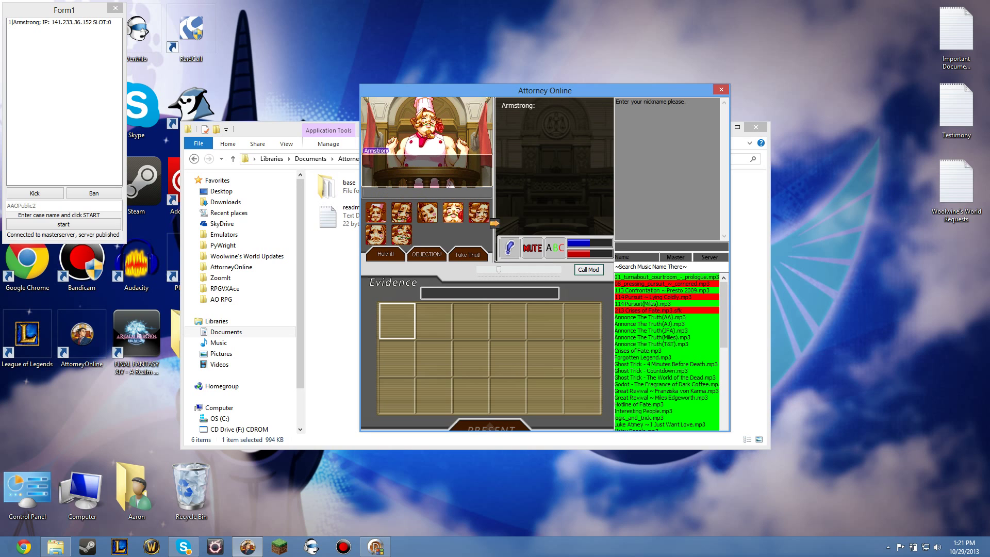
{"action": "left_click_drag", "start_coordinate": [724, 312], "coordinate": [732, 408]}
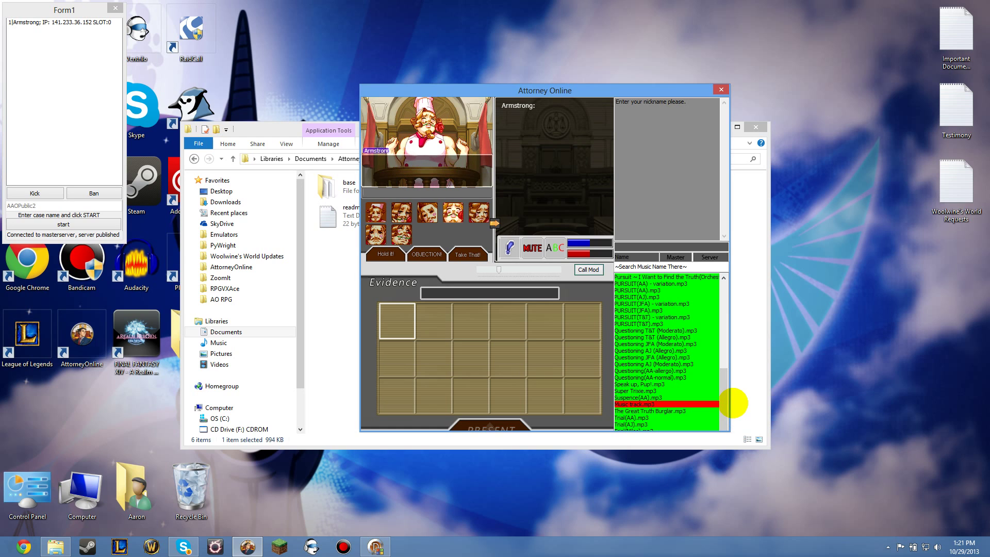
{"action": "left_click_drag", "start_coordinate": [723, 384], "coordinate": [704, 266]}
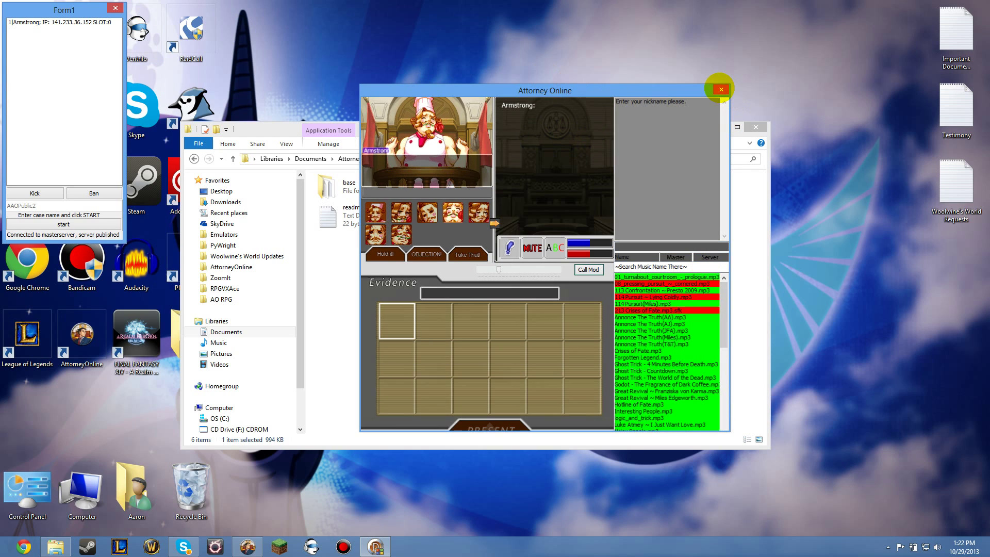
Step: Leave the server, relaunch Attorney Online, rejoin the published server and page through characters
{"action": "left_click", "coordinate": [721, 89]}
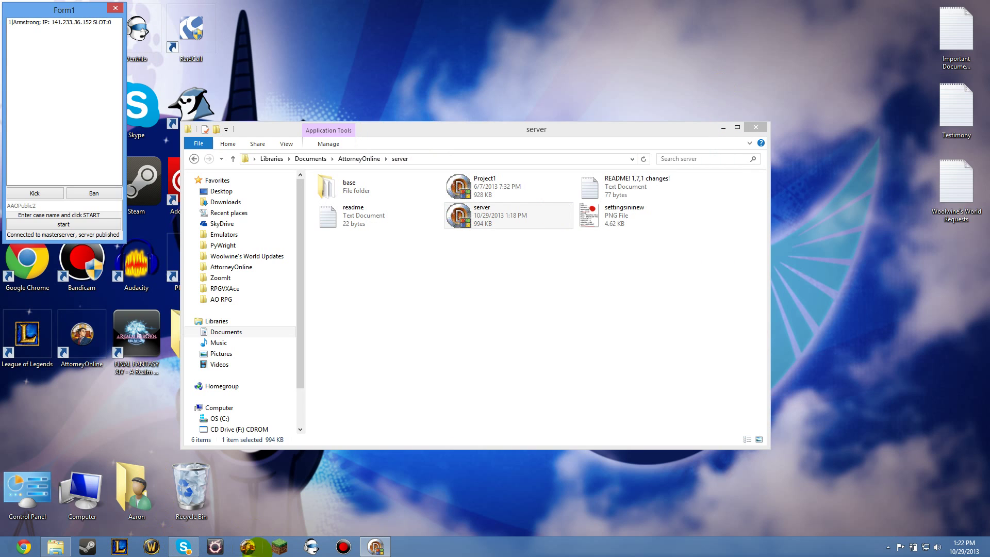
{"action": "left_click", "coordinate": [249, 546]}
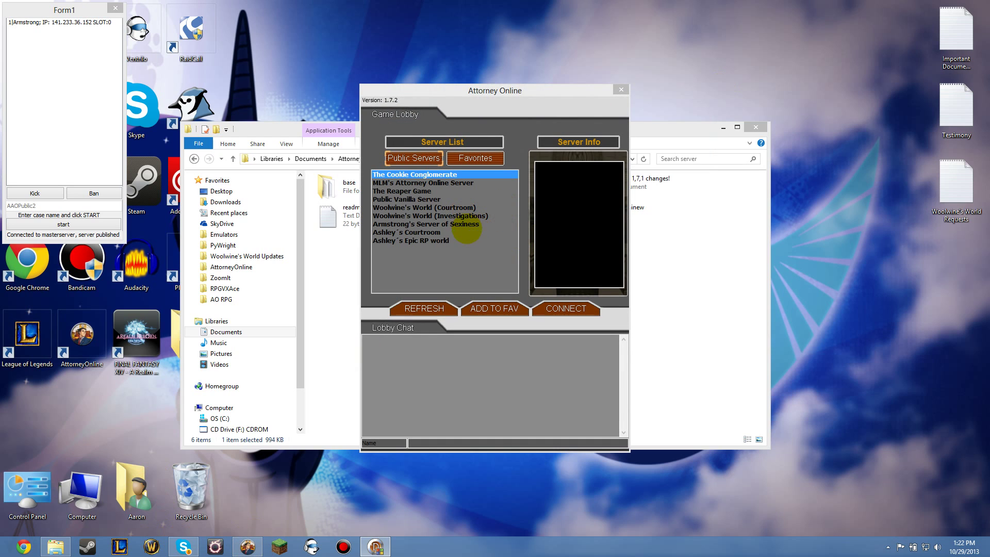
{"action": "left_click", "coordinate": [465, 224]}
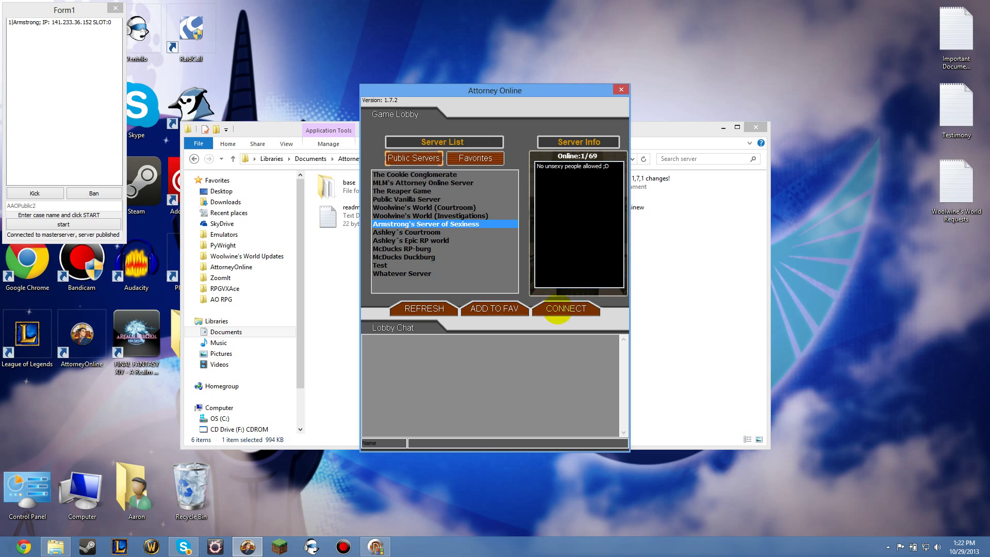
{"action": "left_click", "coordinate": [562, 310]}
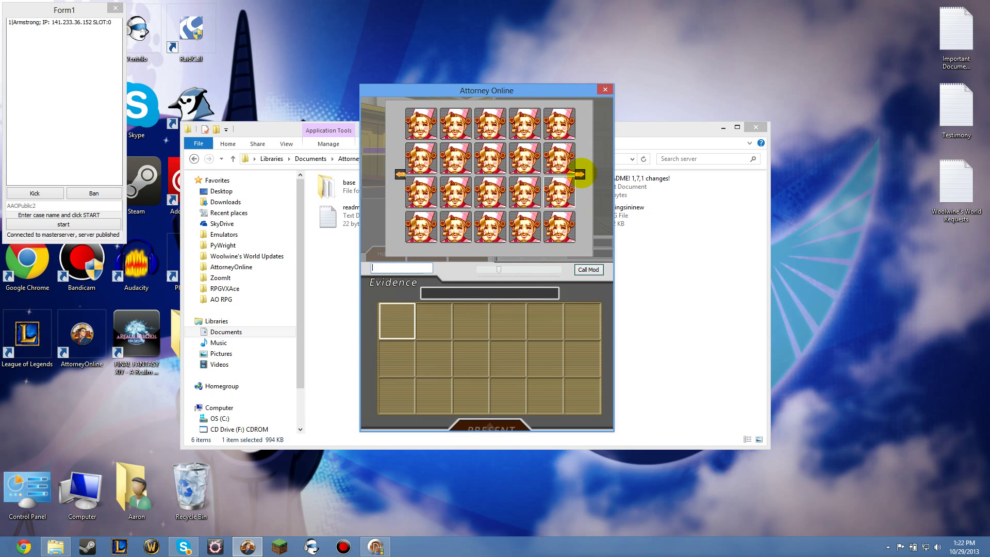
{"action": "left_click", "coordinate": [579, 174]}
{"action": "left_click", "coordinate": [400, 174]}
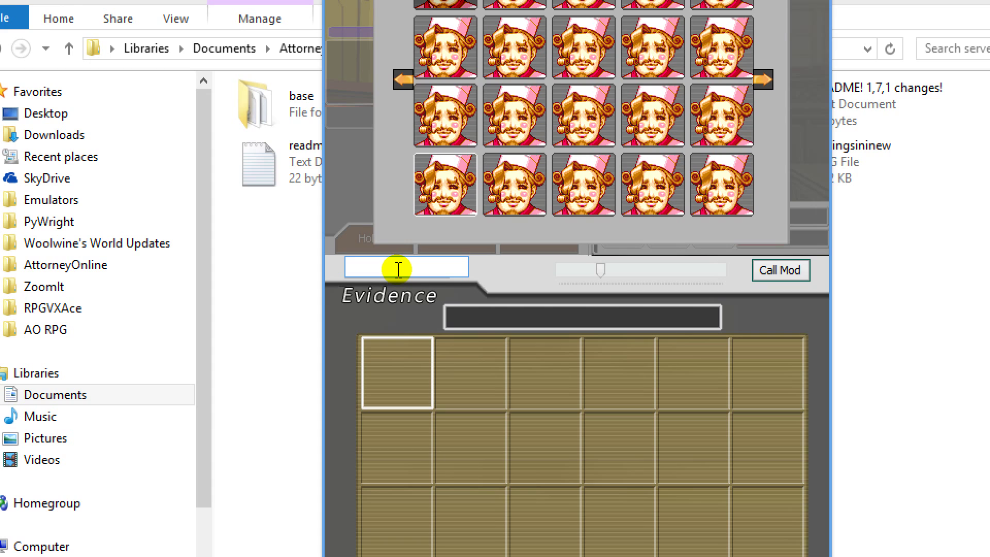
Step: Type the moderator password and pick a character portrait to re-enter the courtroom
{"action": "type", "text": "Password"}
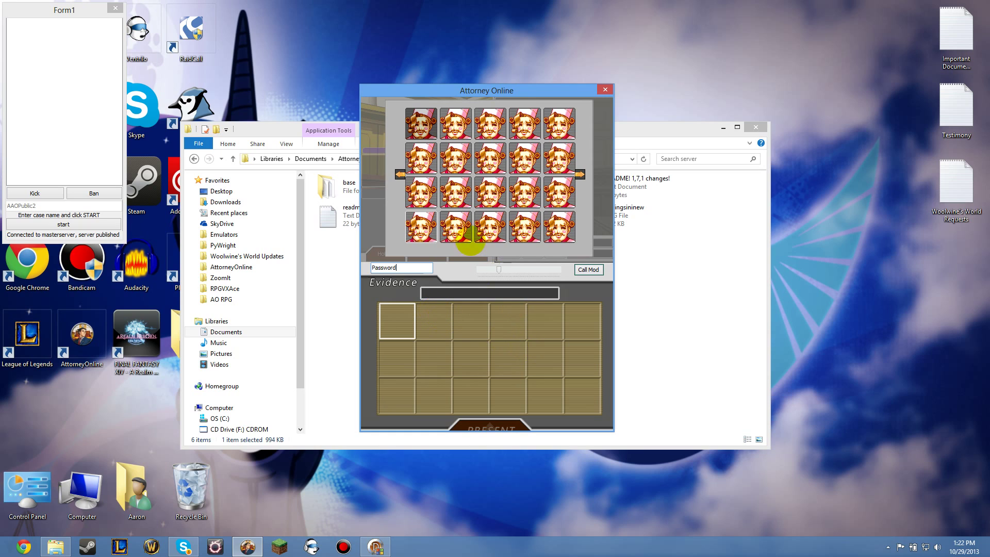
{"action": "left_click", "coordinate": [455, 122]}
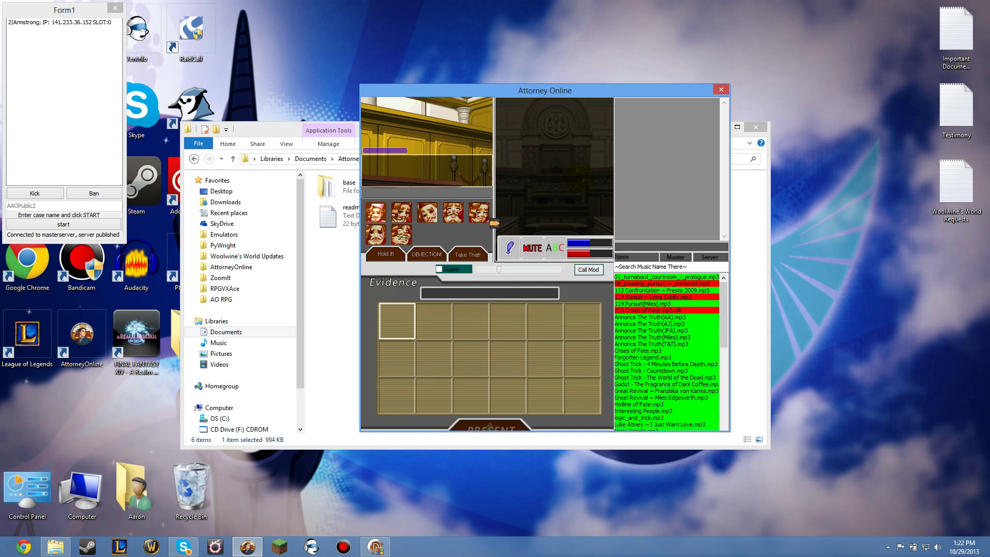
Step: Turn on Guard, switch to the Server chatroom, and set the OOC name to Armstrong
{"action": "left_click", "coordinate": [442, 270]}
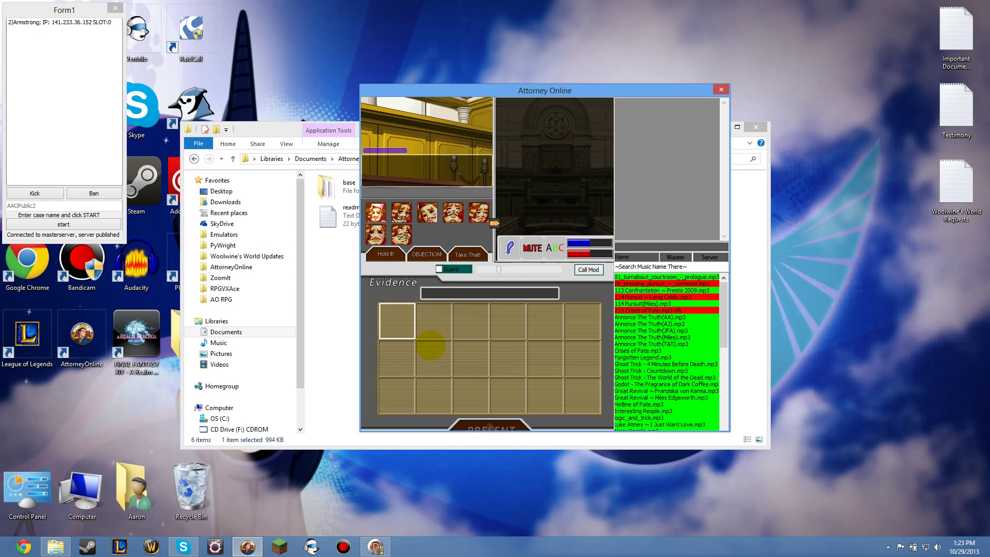
{"action": "left_click", "coordinate": [439, 269]}
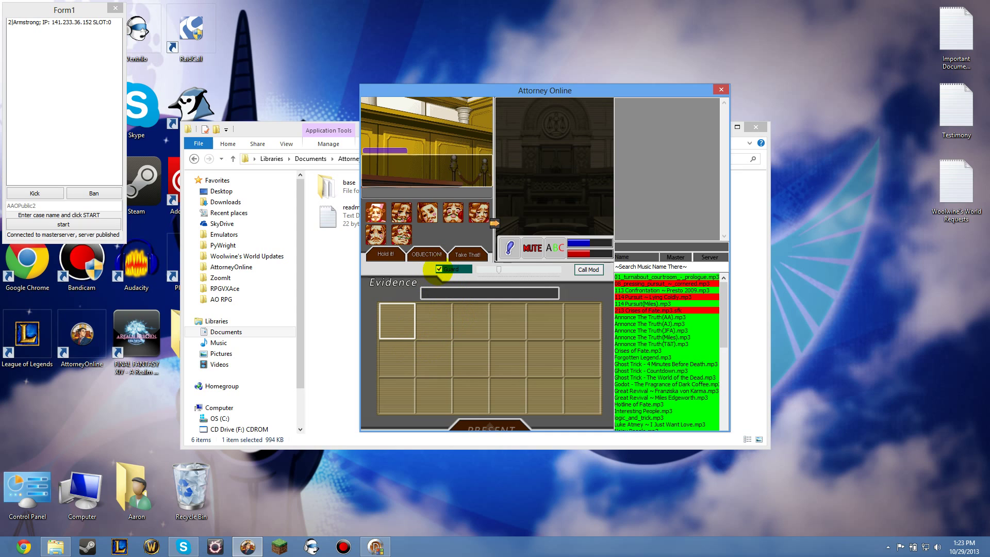
{"action": "left_click", "coordinate": [719, 256]}
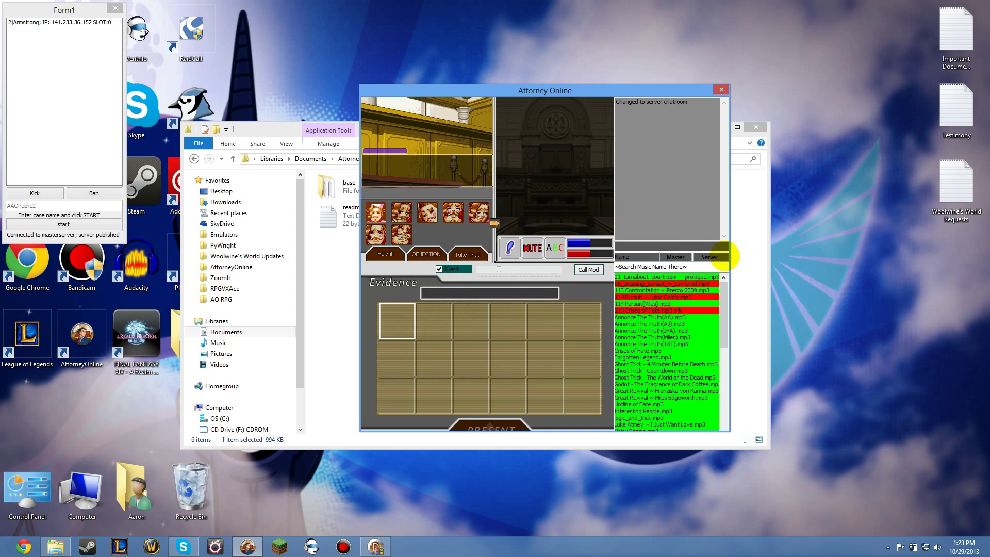
{"action": "left_click", "coordinate": [624, 257]}
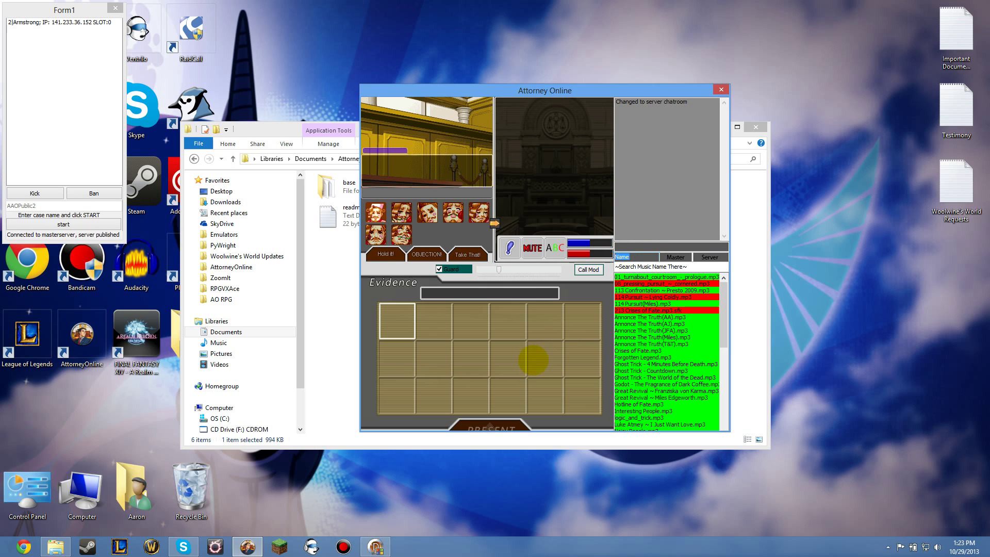
{"action": "type", "text": "Armstrong"}
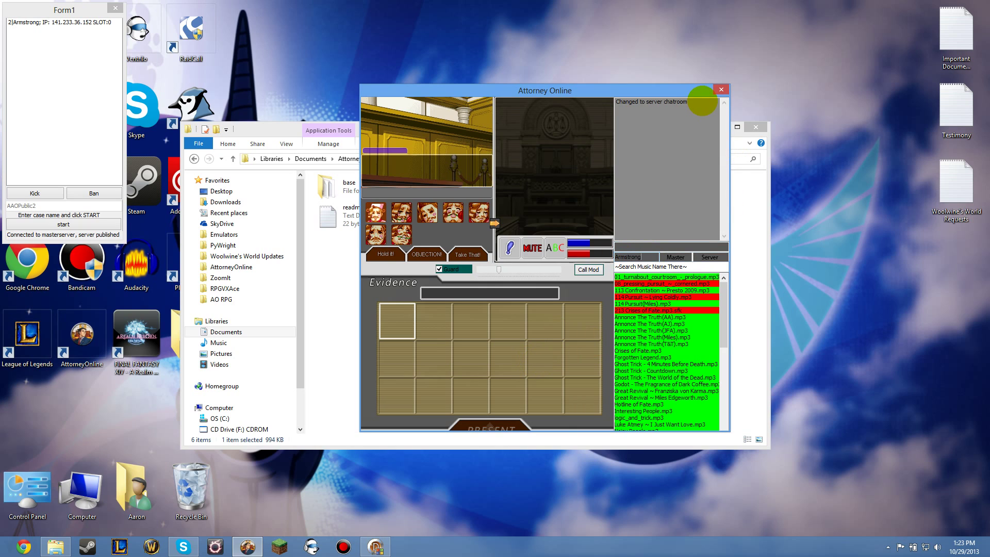
{"action": "left_click", "coordinate": [648, 106]}
{"action": "left_click_drag", "start_coordinate": [648, 106], "coordinate": [700, 95]}
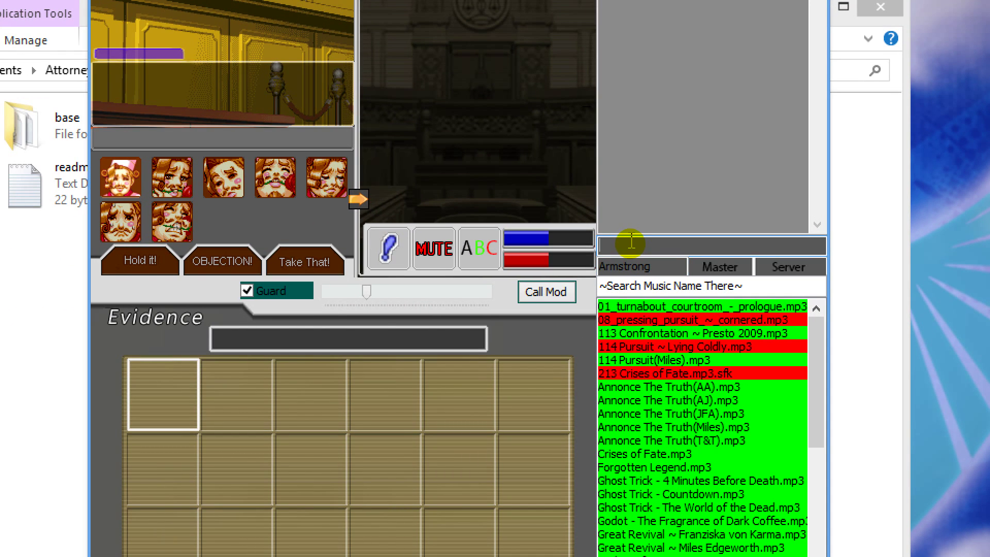
Step: Send /ip in the OOC chat to list the player's IP, character and ID
{"action": "type", "text": "/ip"}
{"action": "key", "text": "Return"}
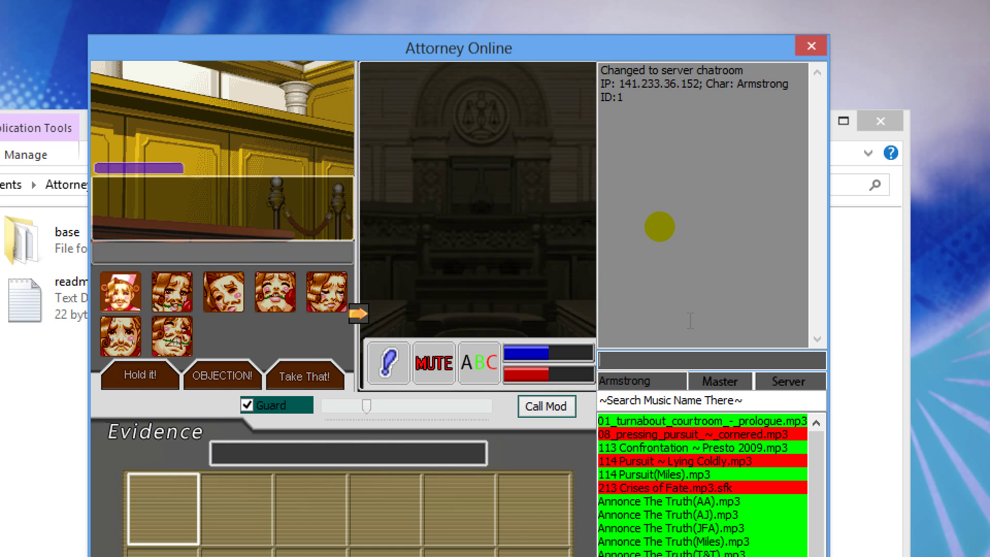
Step: Send /mute everybody, then /unmute armstrong, and start typing /mute in the chat input
{"action": "type", "text": "/"}
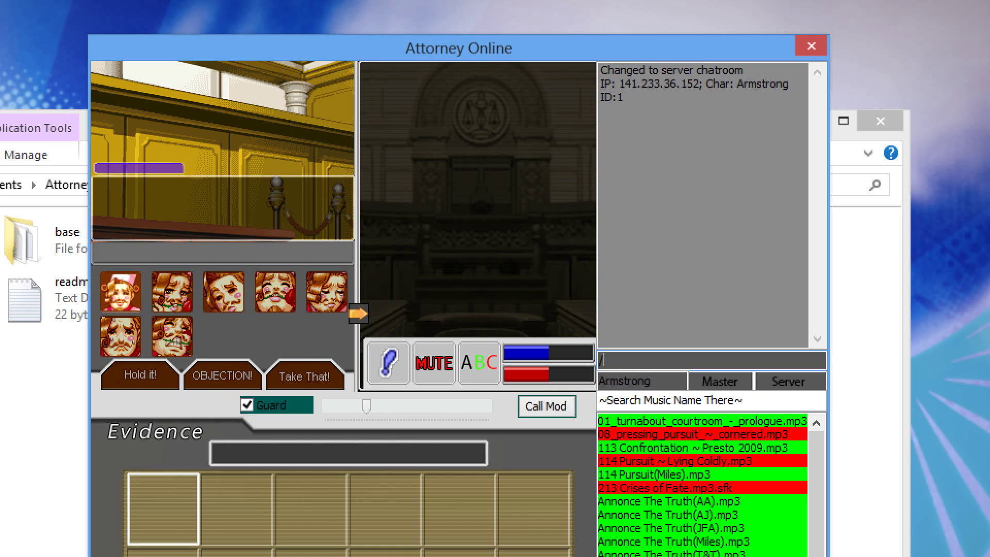
{"action": "type", "text": "mute everybody"}
{"action": "key", "text": "Return"}
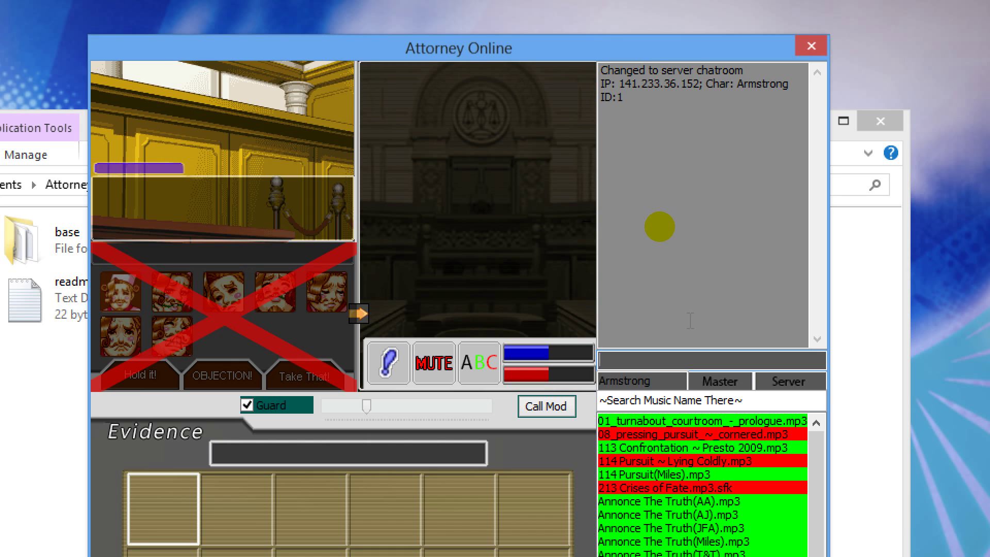
{"action": "type", "text": "/unmute"}
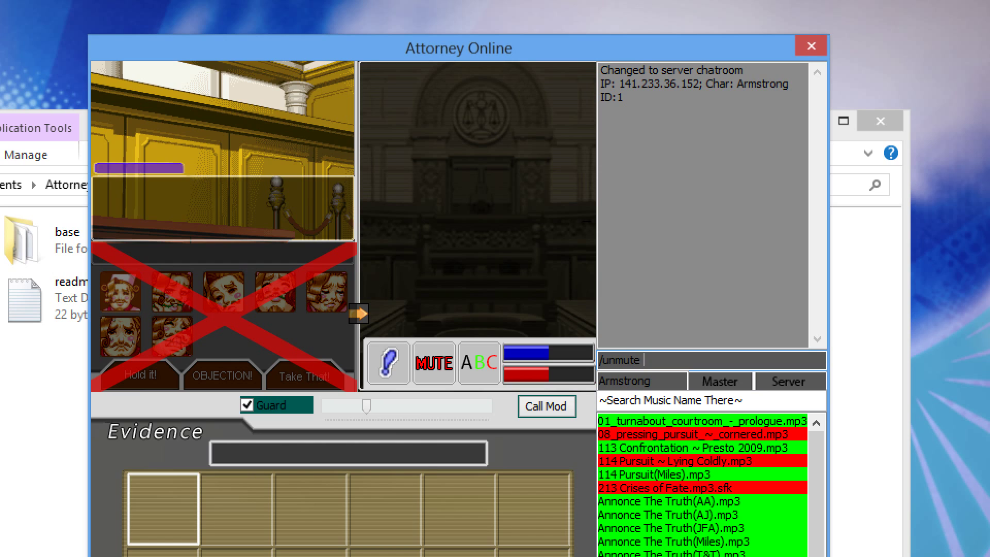
{"action": "type", "text": " armstrong"}
{"action": "key", "text": "Return"}
{"action": "left_click", "coordinate": [660, 227]}
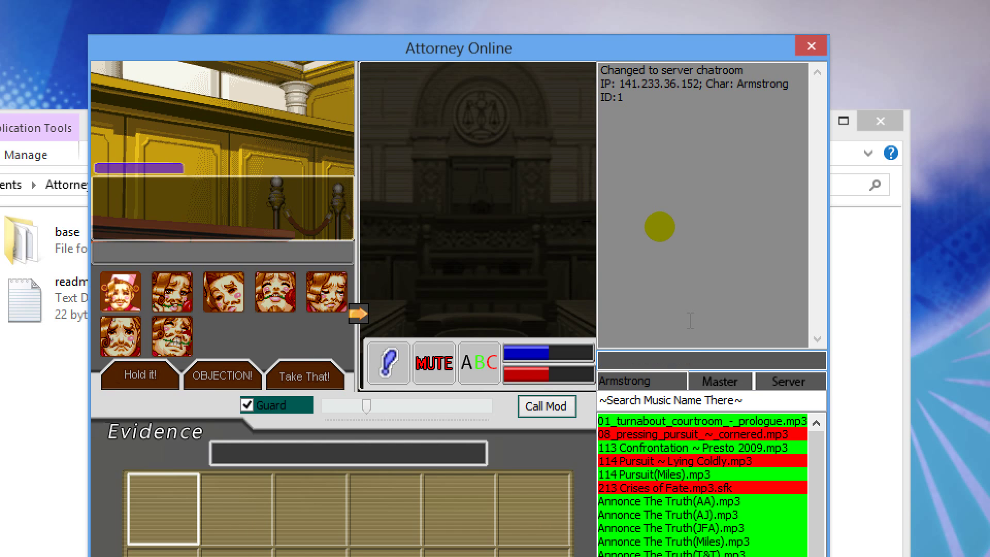
{"action": "type", "text": "/mute"}
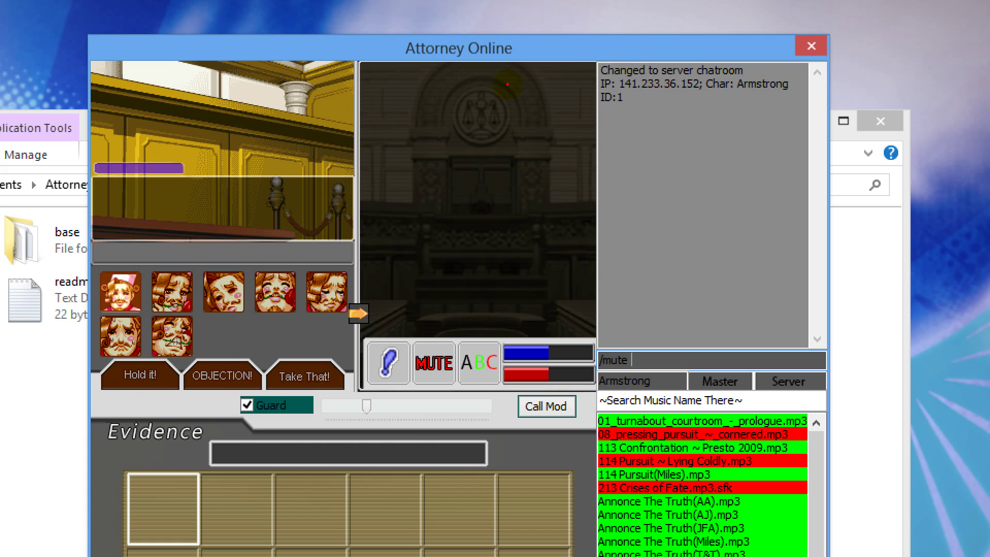
Step: Mark the courtroom and chat log in red with ZoomIt, clear it, and append (character) to /mute
{"action": "mouse_move", "coordinate": [507, 84]}
{"action": "left_mouse_down"}
{"action": "mouse_move", "coordinate": [427, 103]}
{"action": "mouse_move", "coordinate": [454, 292]}
{"action": "mouse_move", "coordinate": [509, 113]}
{"action": "mouse_move", "coordinate": [506, 78]}
{"action": "left_mouse_up"}
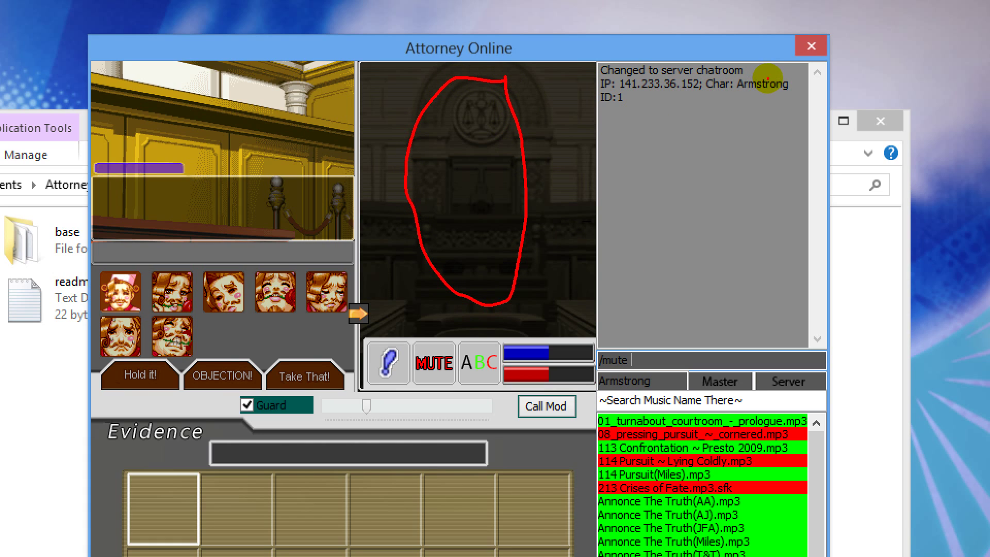
{"action": "mouse_move", "coordinate": [769, 78]}
{"action": "left_mouse_down"}
{"action": "mouse_move", "coordinate": [739, 85]}
{"action": "mouse_move", "coordinate": [788, 93]}
{"action": "mouse_move", "coordinate": [778, 77]}
{"action": "left_mouse_up"}
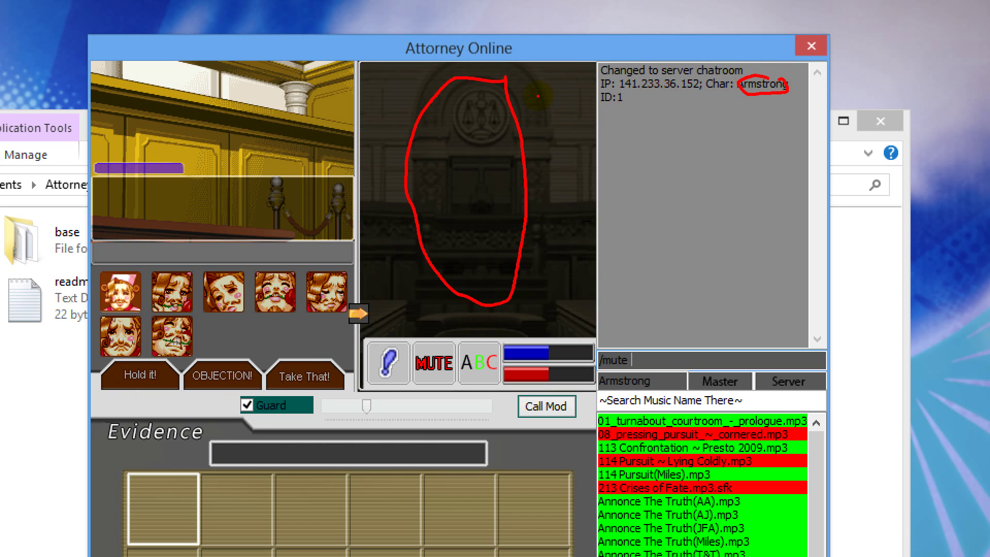
{"action": "mouse_move", "coordinate": [537, 95]}
{"action": "left_mouse_down"}
{"action": "mouse_move", "coordinate": [473, 138]}
{"action": "mouse_move", "coordinate": [510, 150]}
{"action": "mouse_move", "coordinate": [454, 196]}
{"action": "mouse_move", "coordinate": [435, 111]}
{"action": "mouse_move", "coordinate": [485, 154]}
{"action": "mouse_move", "coordinate": [418, 206]}
{"action": "mouse_move", "coordinate": [592, 288]}
{"action": "mouse_move", "coordinate": [526, 283]}
{"action": "left_mouse_up"}
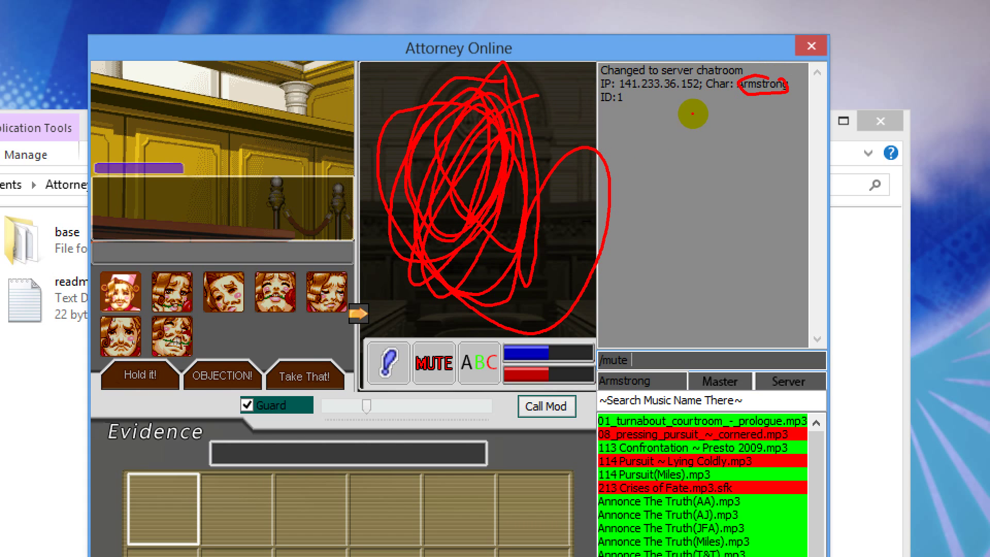
{"action": "mouse_move", "coordinate": [727, 106]}
{"action": "left_mouse_down"}
{"action": "mouse_move", "coordinate": [712, 242]}
{"action": "mouse_move", "coordinate": [720, 93]}
{"action": "mouse_move", "coordinate": [698, 223]}
{"action": "left_mouse_up"}
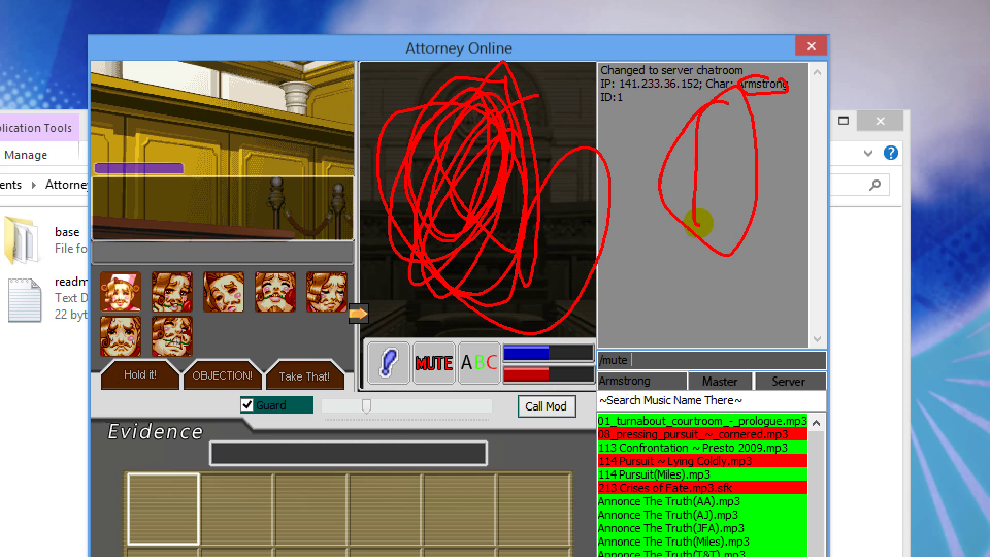
{"action": "key", "text": "Escape"}
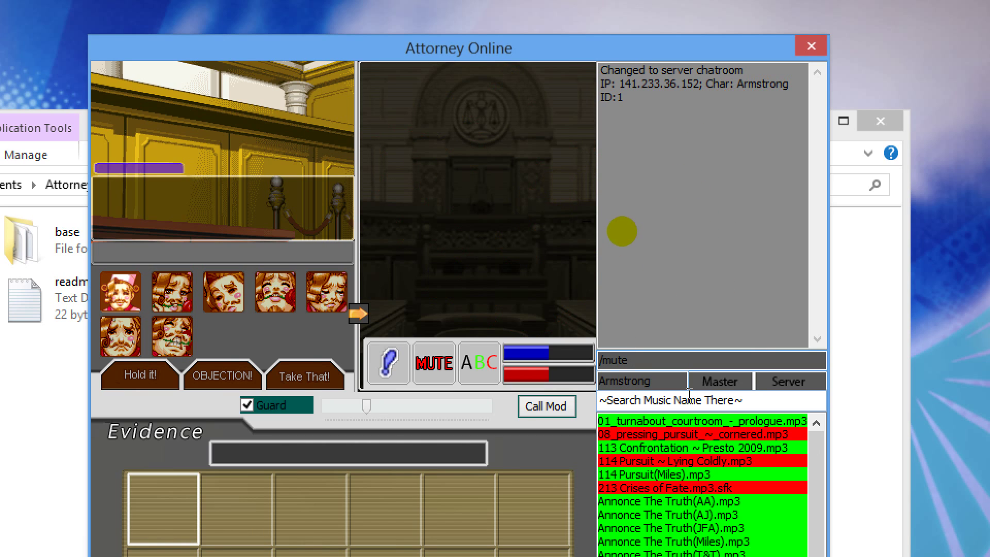
{"action": "left_click", "coordinate": [645, 359]}
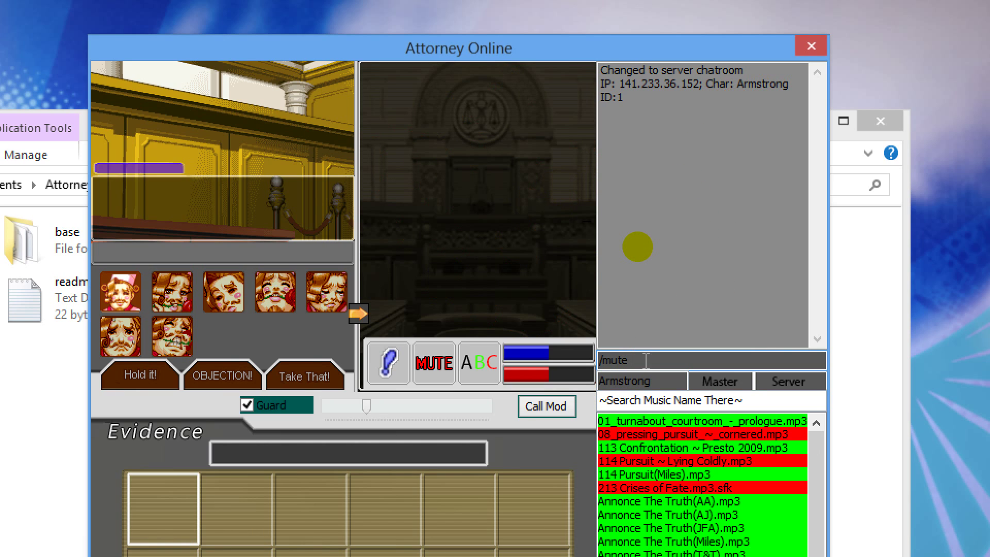
{"action": "type", "text": "(character)"}
Step: Erase the mute text and resend /ip for a second lookup showing Armstrong with ID 1
{"action": "key", "text": "BackSpace"}
{"action": "key", "text": "BackSpace"}
{"action": "key", "text": "BackSpace"}
{"action": "key", "text": "BackSpace"}
{"action": "key", "text": "BackSpace"}
{"action": "key", "text": "BackSpace"}
{"action": "key", "text": "BackSpace"}
{"action": "key", "text": "BackSpace"}
{"action": "key", "text": "BackSpace"}
{"action": "key", "text": "BackSpace"}
{"action": "key", "text": "BackSpace"}
{"action": "key", "text": "BackSpace"}
{"action": "key", "text": "BackSpace"}
{"action": "key", "text": "BackSpace"}
{"action": "key", "text": "BackSpace"}
{"action": "key", "text": "BackSpace"}
{"action": "key", "text": "Return"}
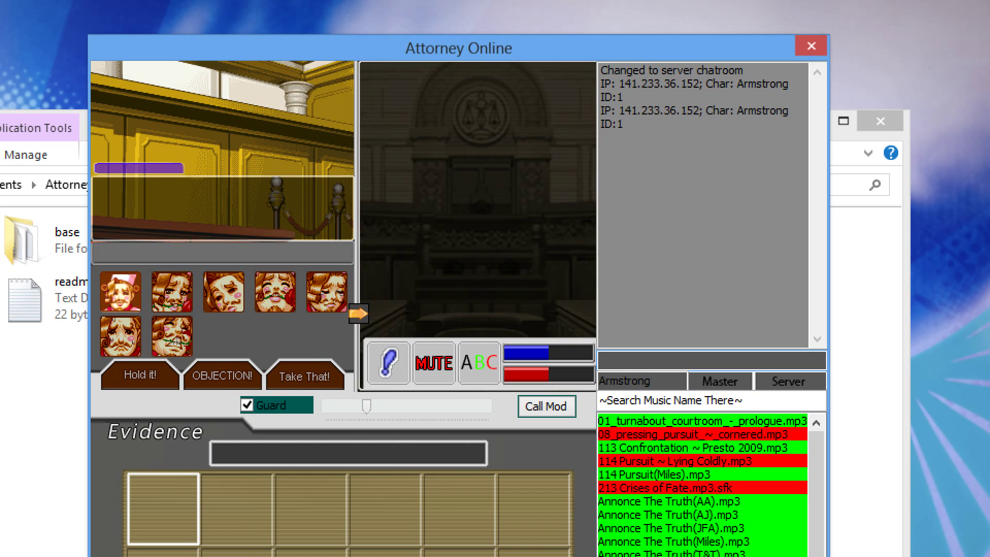
Step: Ban Armstrong's IP address with /ban, then dismiss the lost-connection notice
{"action": "type", "text": "/ban"}
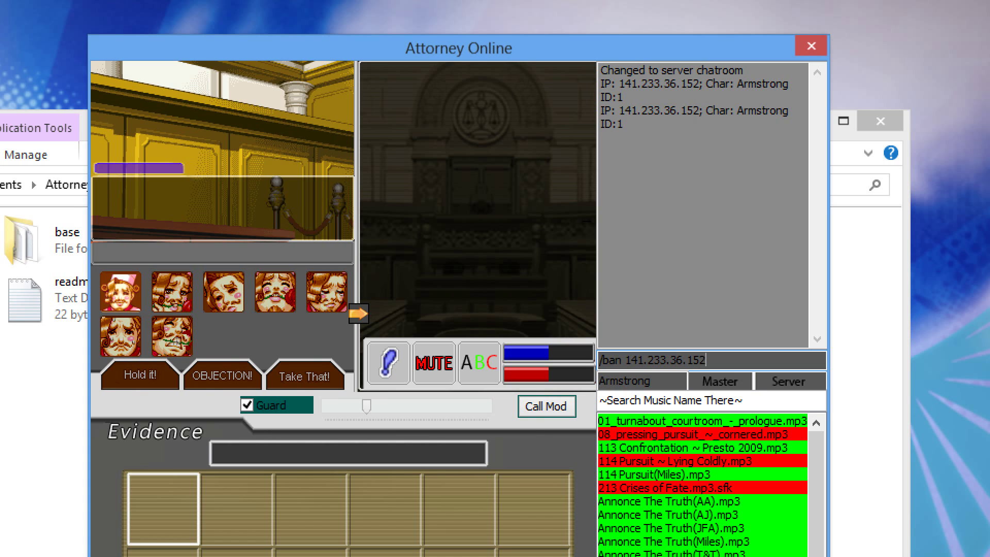
{"action": "key", "text": "Return"}
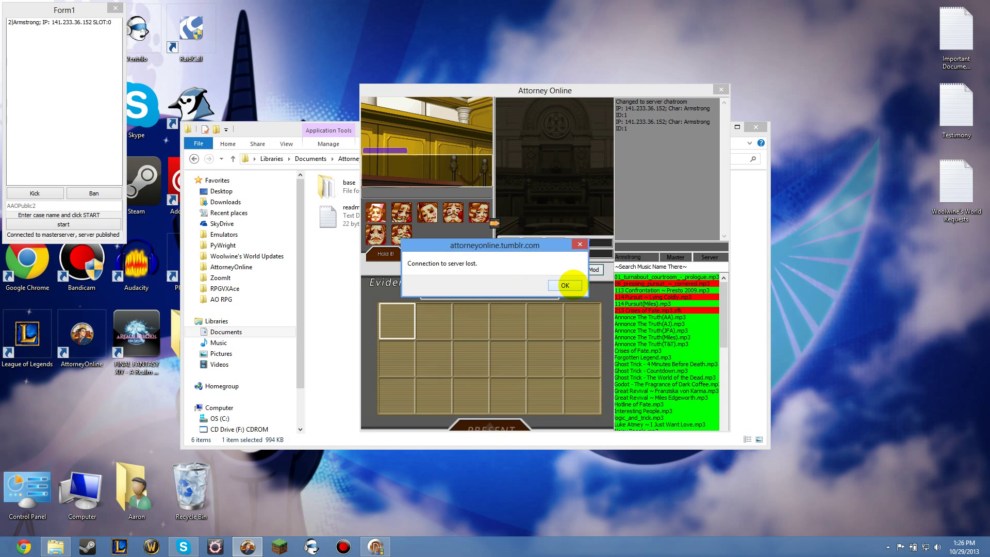
{"action": "left_click", "coordinate": [565, 285]}
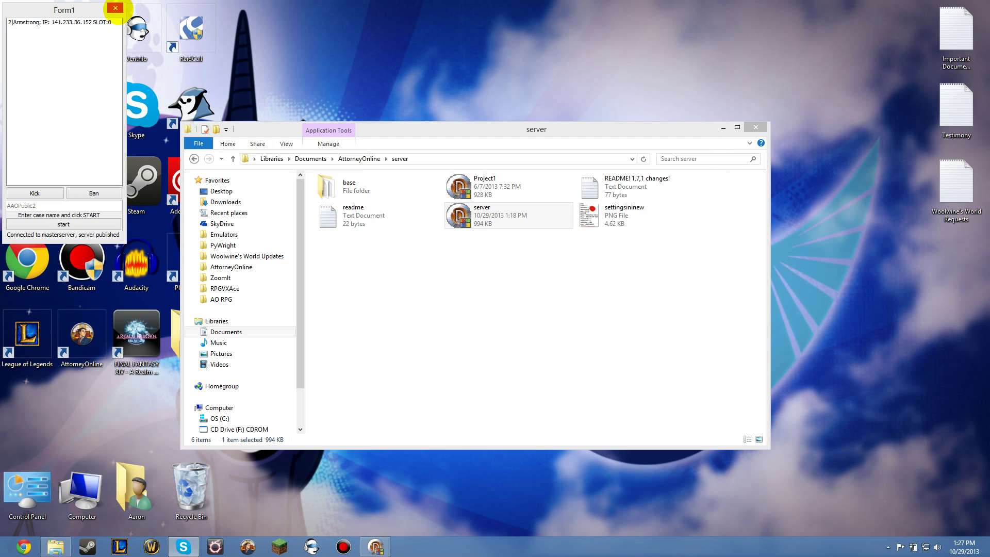
Step: Close the Form1 server window and minimise the server folder to reveal the desktop
{"action": "left_click", "coordinate": [115, 8]}
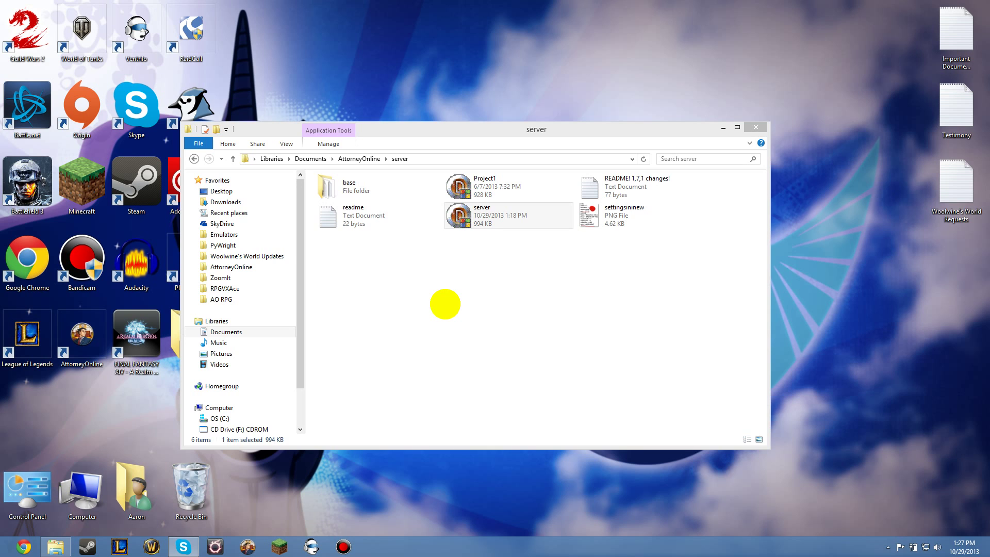
{"action": "left_click", "coordinate": [725, 127]}
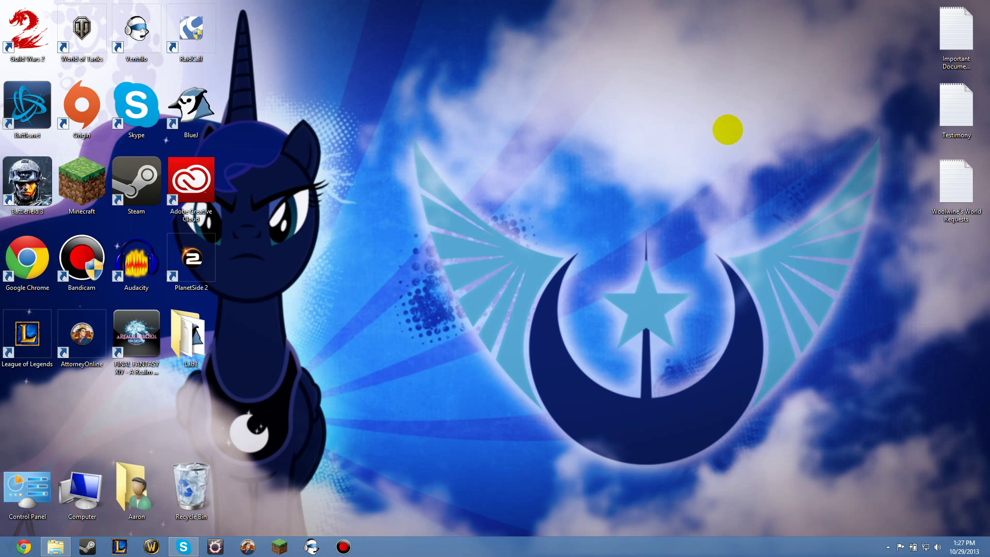